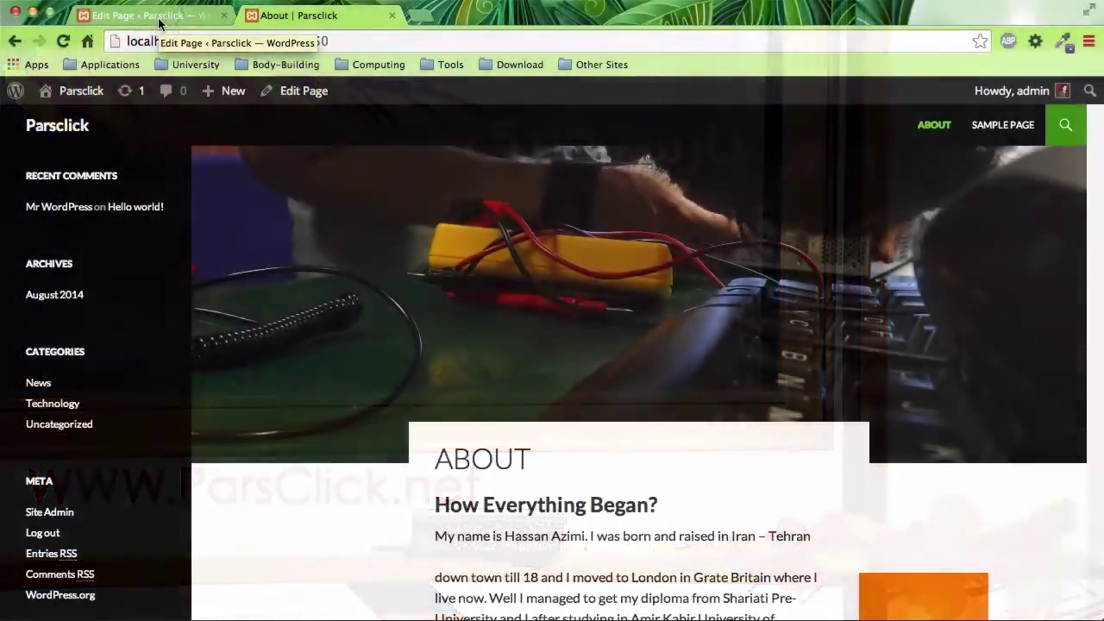
Open the About page editor and check the template list, leaving it on the default
left_click(158, 19)
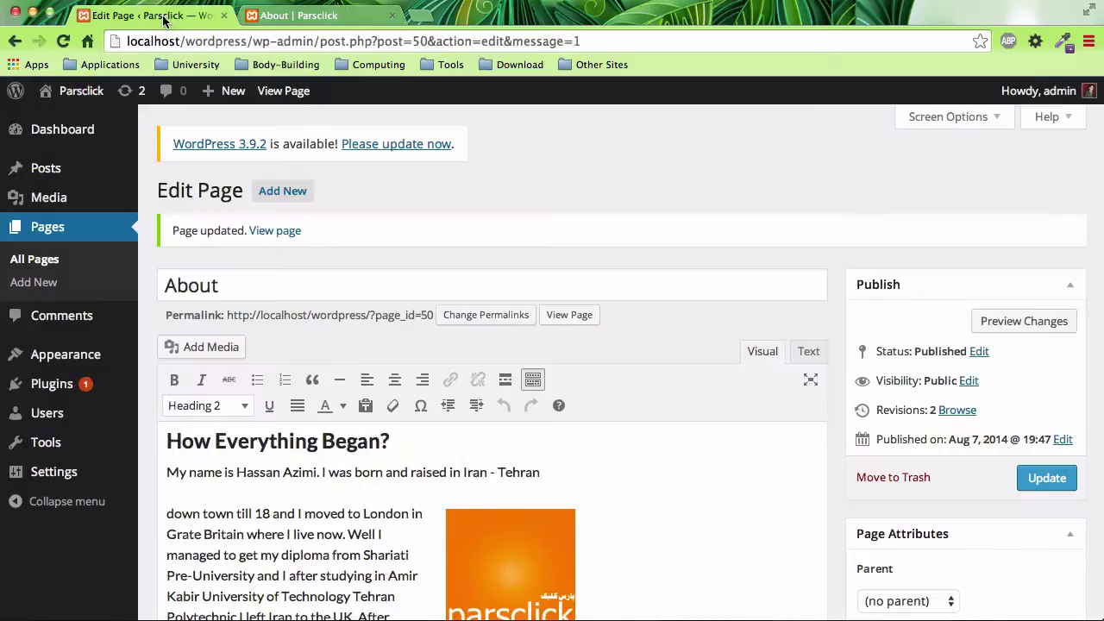
scroll(838, 488, "down", 3)
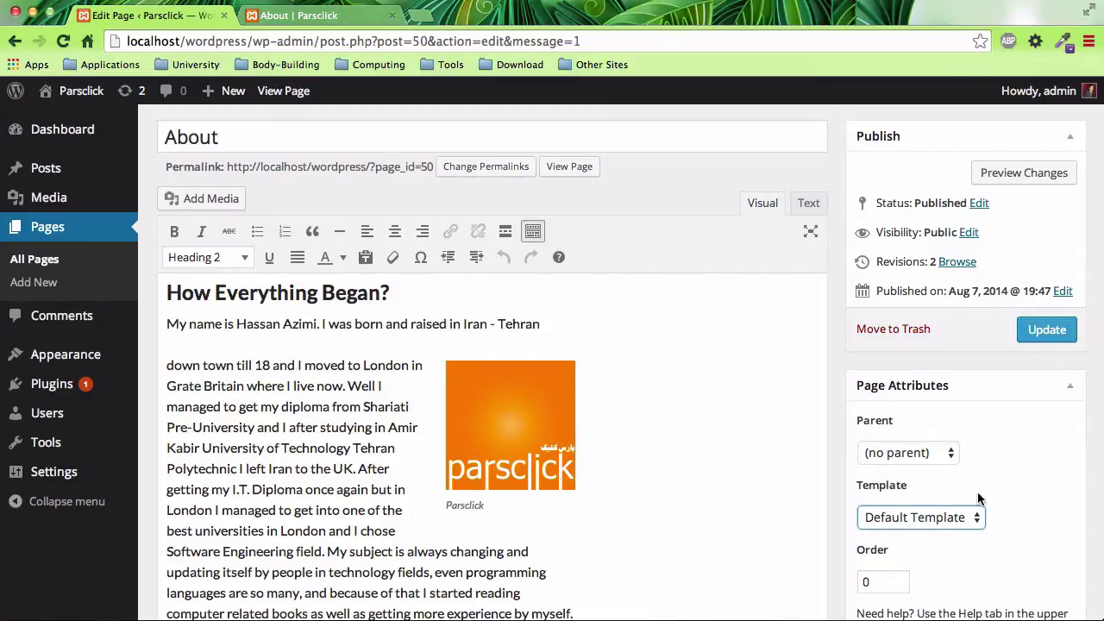
scroll(1000, 497, "down", 3)
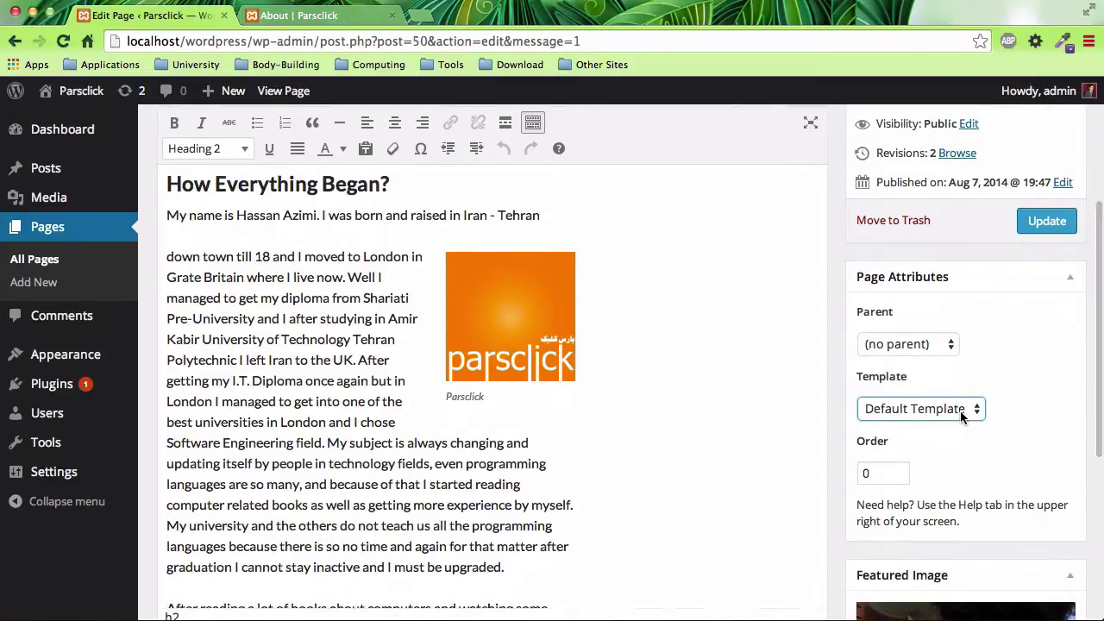
left_click(964, 416)
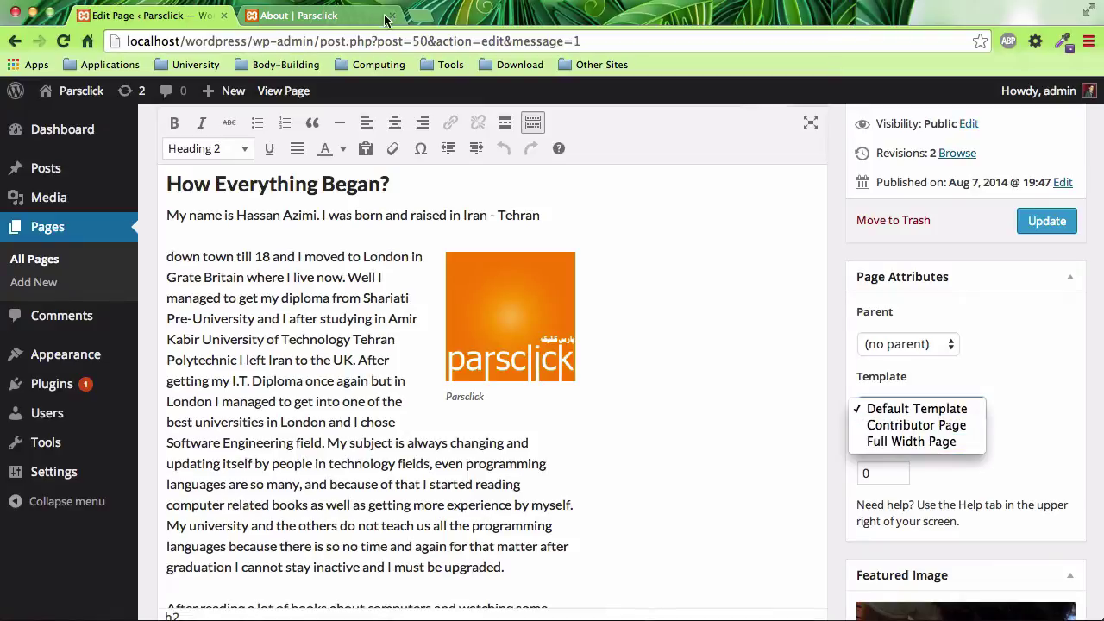
left_click(356, 18)
Scroll through the live About page, then return to the top of its editor
left_click(294, 26)
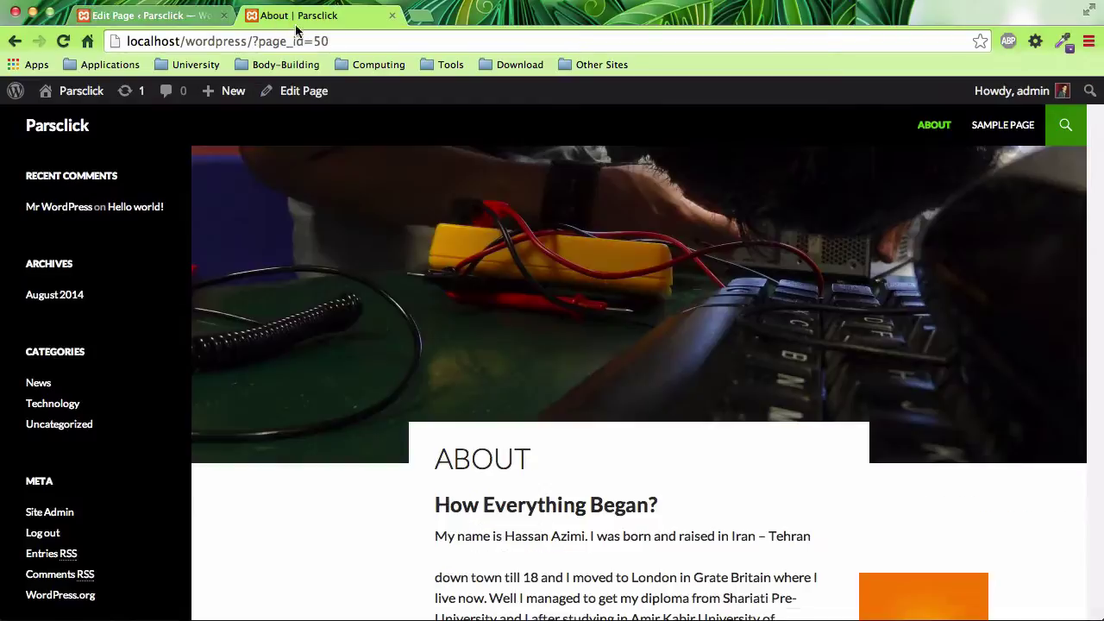
scroll(662, 239, "up", 4)
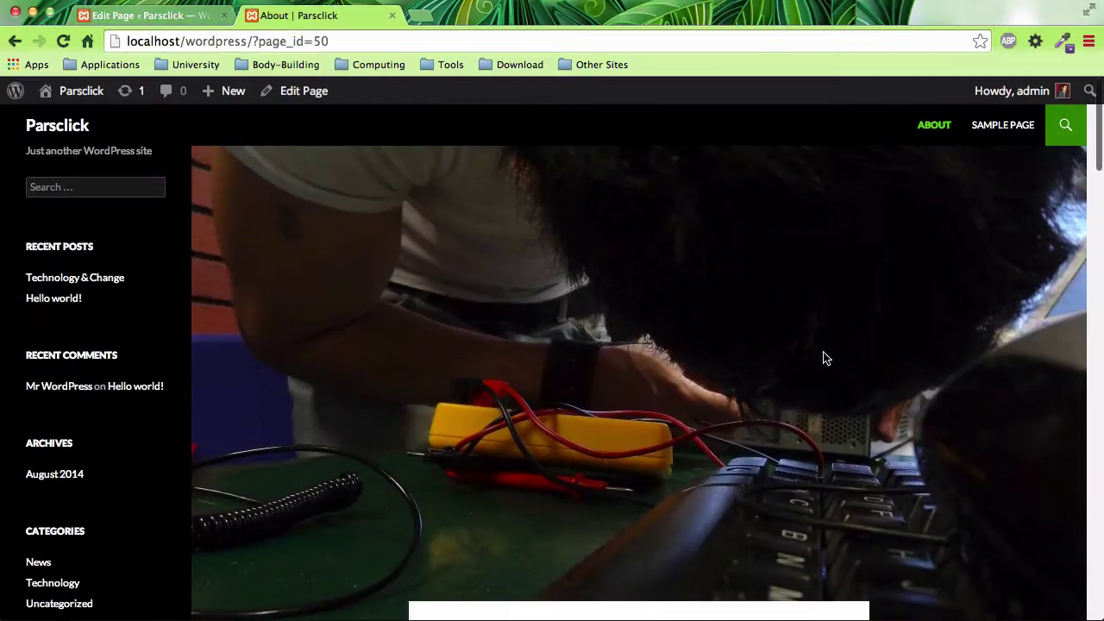
scroll(707, 235, "down", 5)
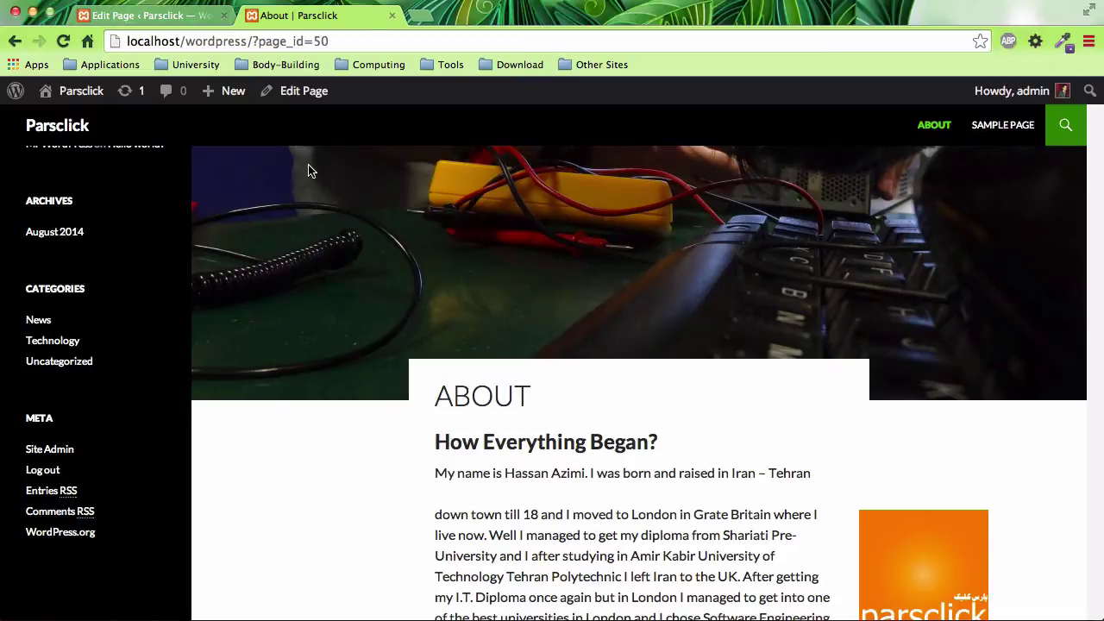
left_click(138, 18)
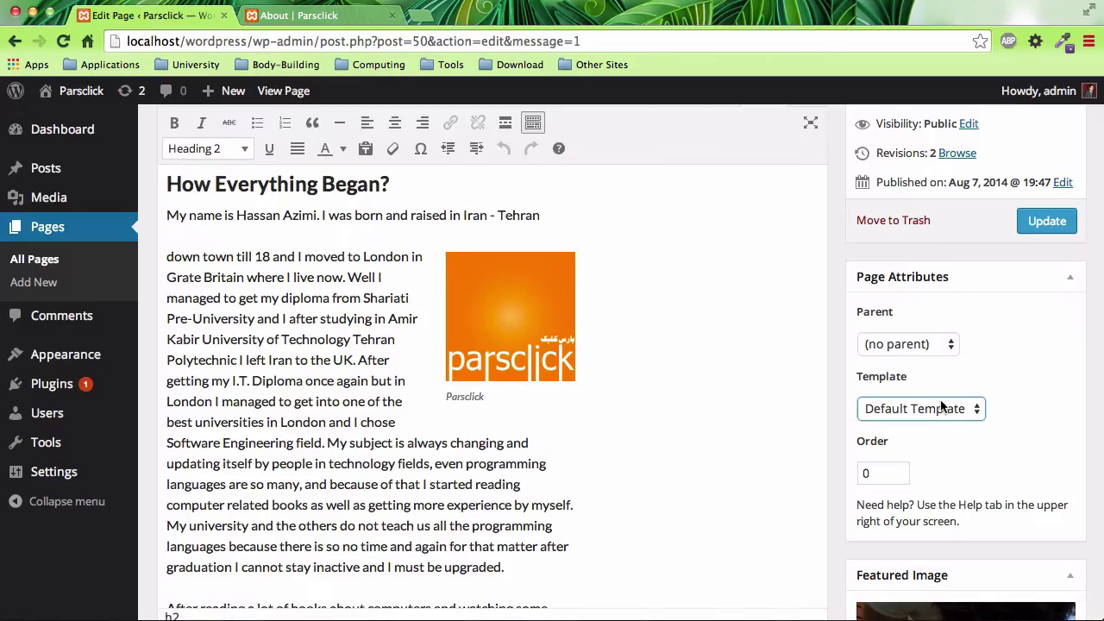
scroll(695, 324, "up", 2)
scroll(718, 314, "up", 3)
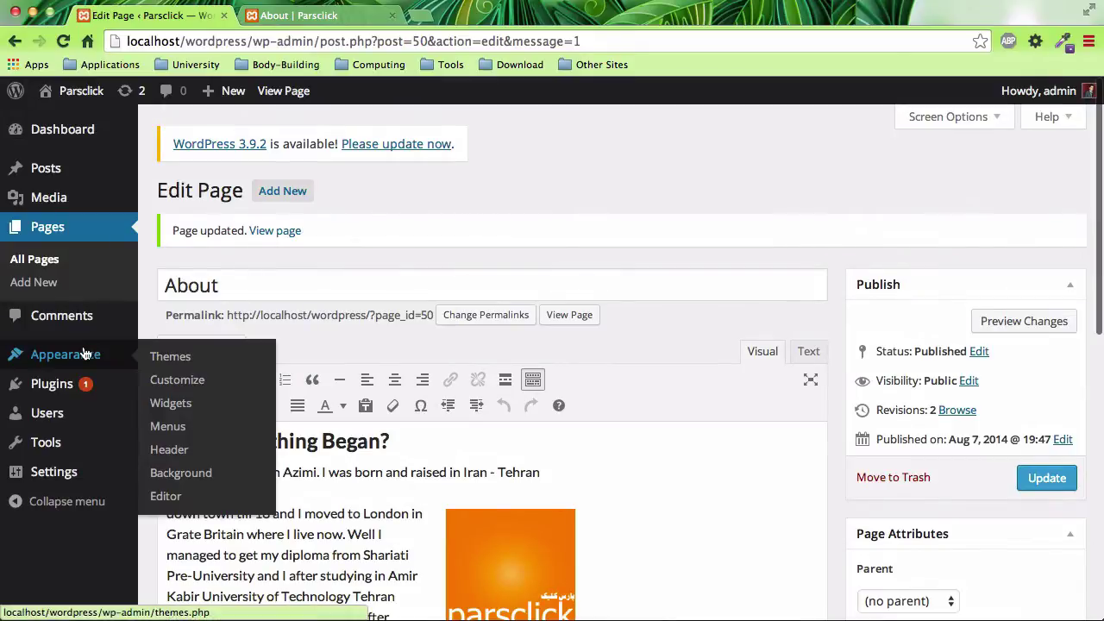
mouse_move(66, 354)
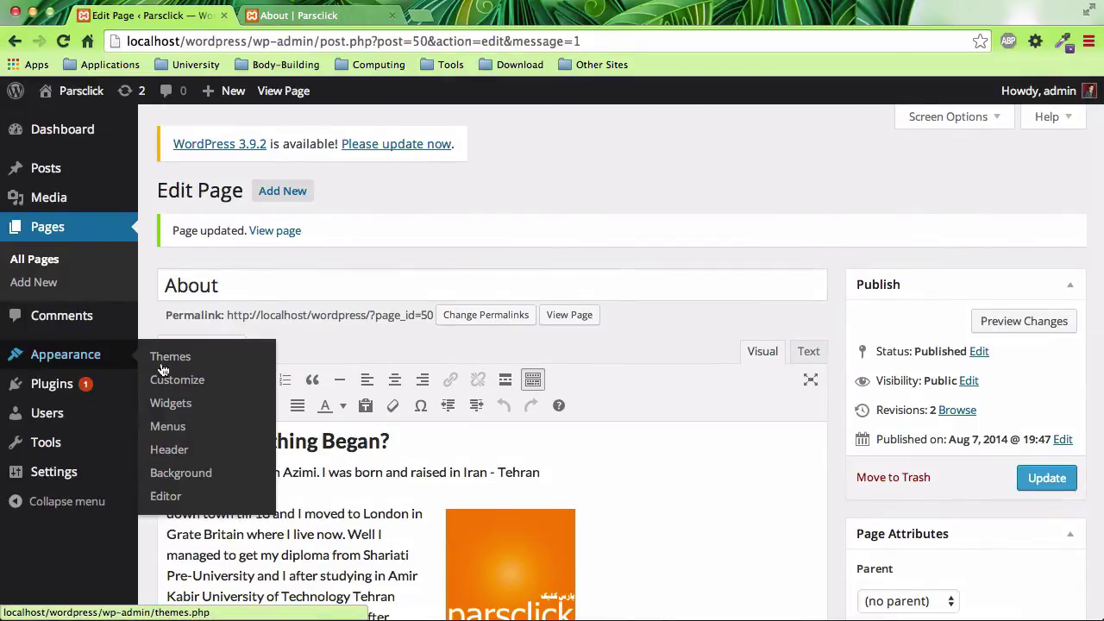
On the Widgets screen, add the Recent Posts widget to the Content Sidebar
left_click(170, 403)
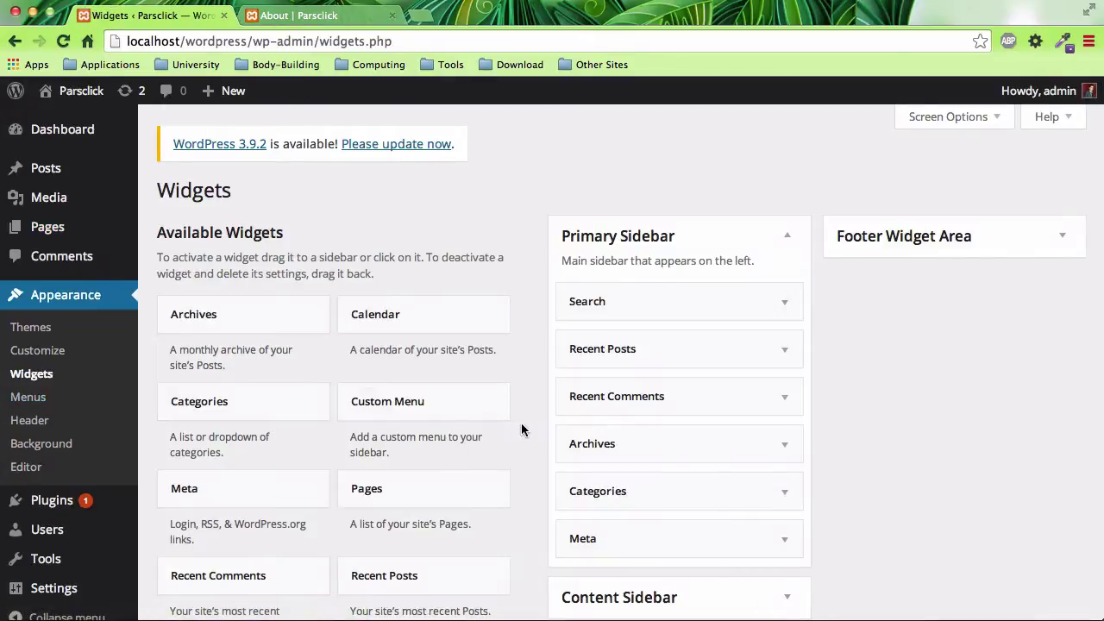
scroll(521, 427, "down", 4)
left_click(430, 430)
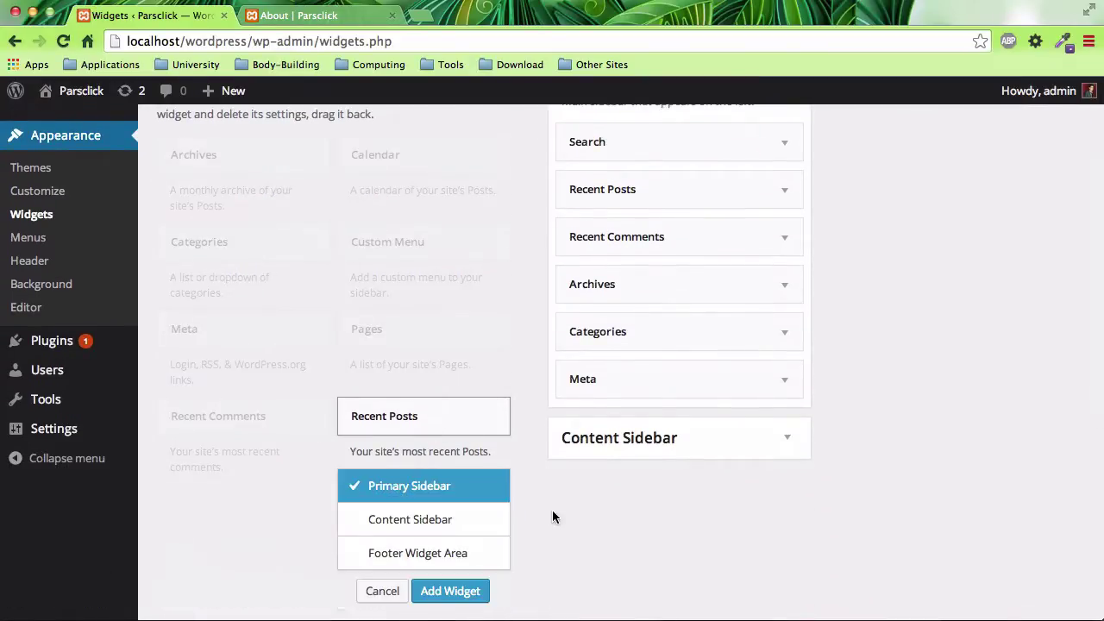
scroll(552, 510, "down", 2)
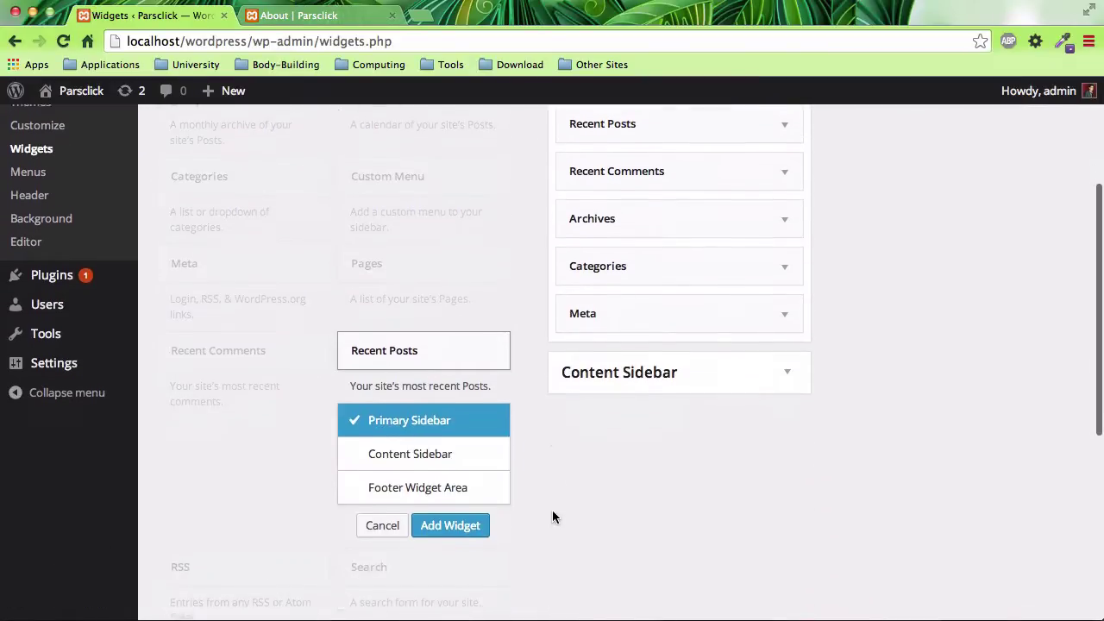
left_click(436, 449)
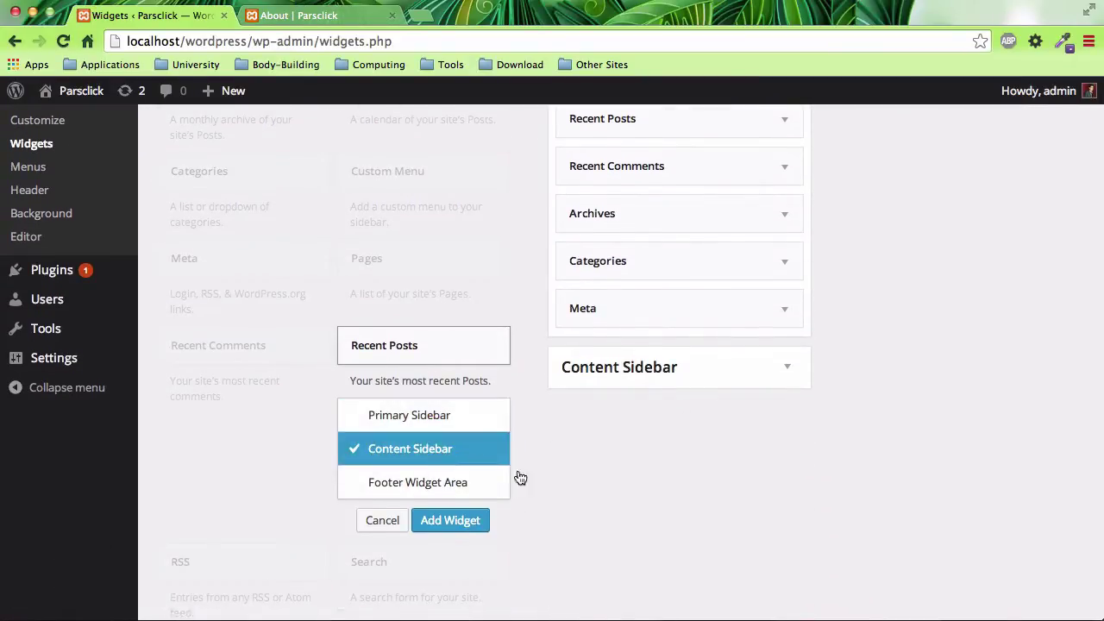
left_click(458, 520)
scroll(528, 509, "up", 5)
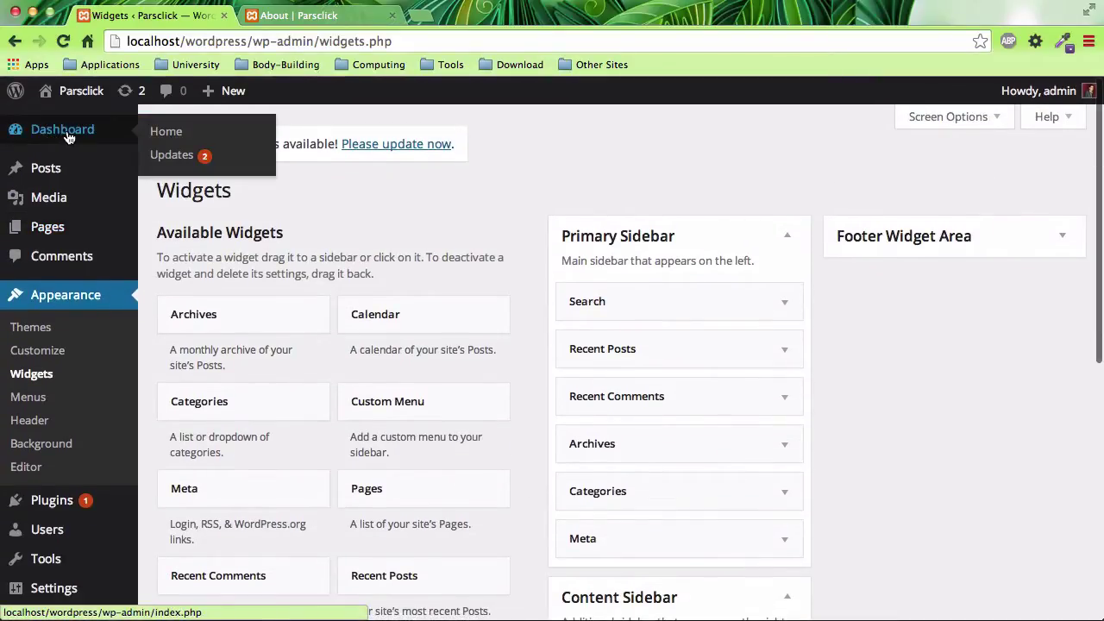
Scroll the live About page to inspect the new Recent Posts sidebar listing two posts
left_click(47, 228)
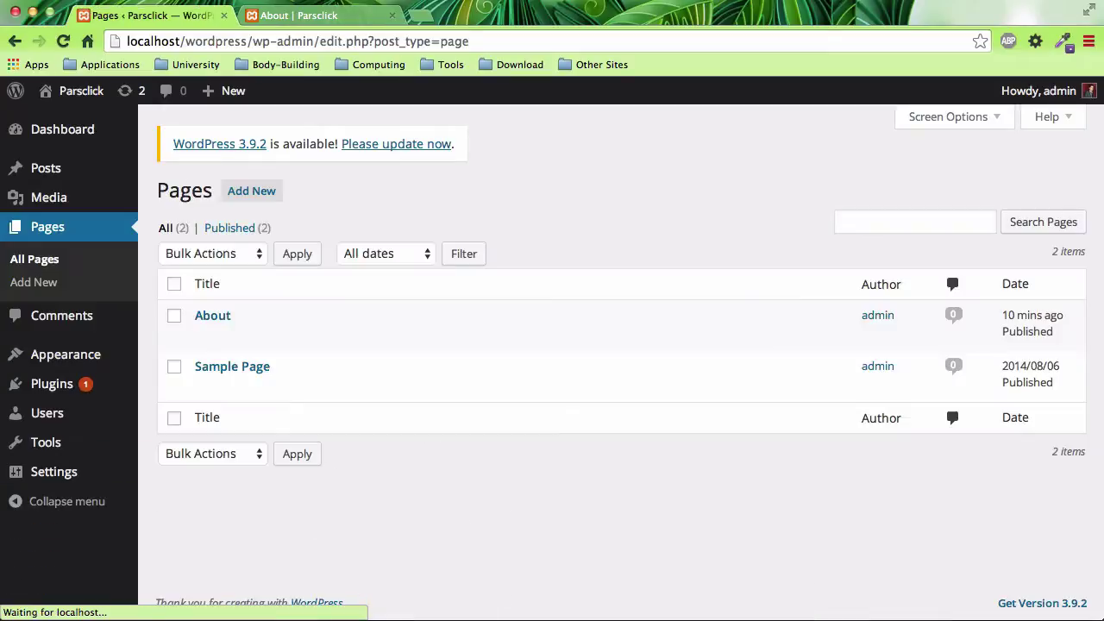
left_click(297, 16)
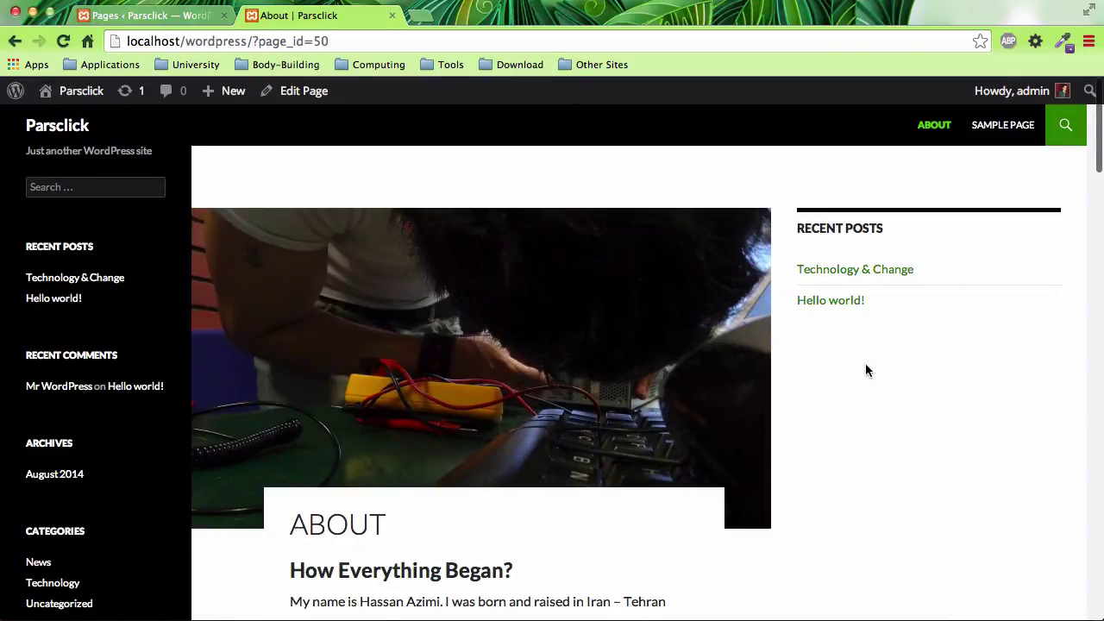
scroll(827, 388, "down", 2)
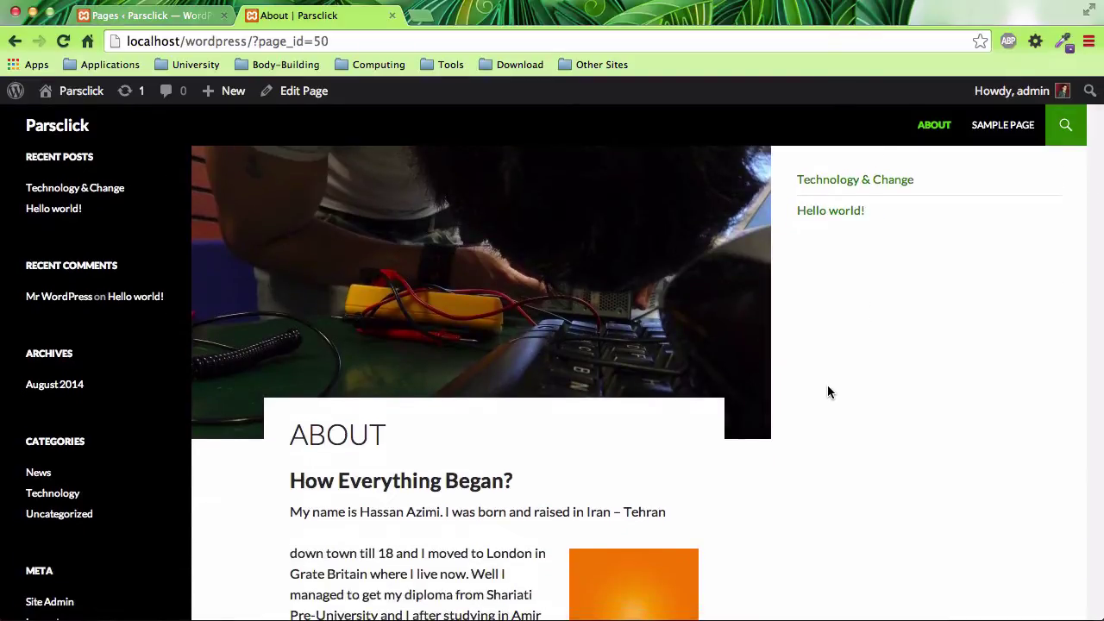
scroll(827, 386, "up", 2)
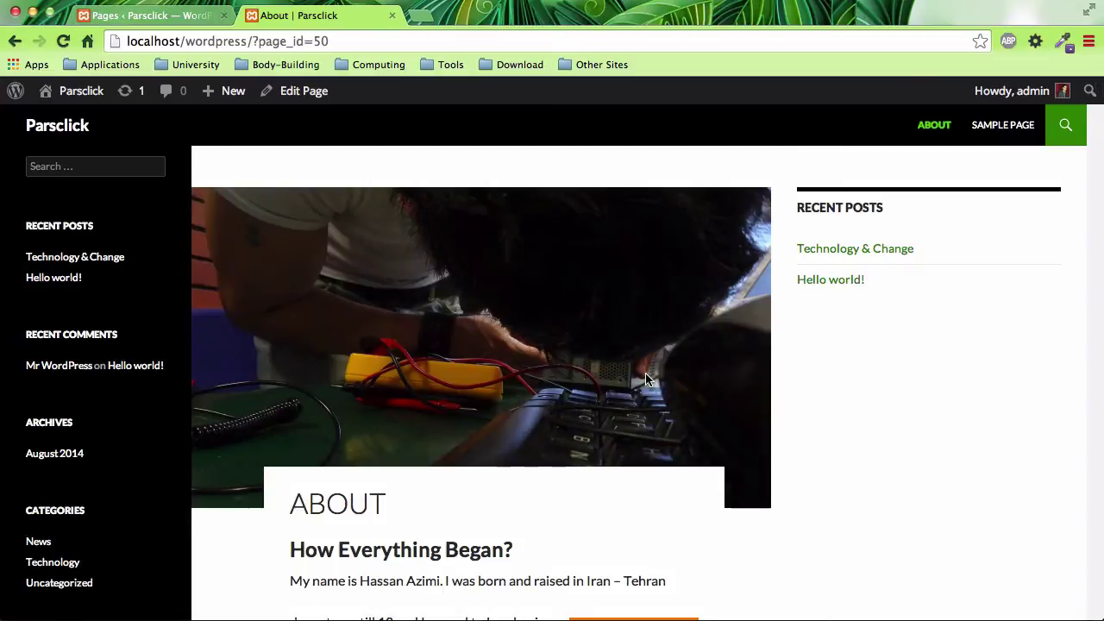
scroll(647, 380, "down", 3)
scroll(647, 379, "down", 6)
scroll(647, 379, "up", 7)
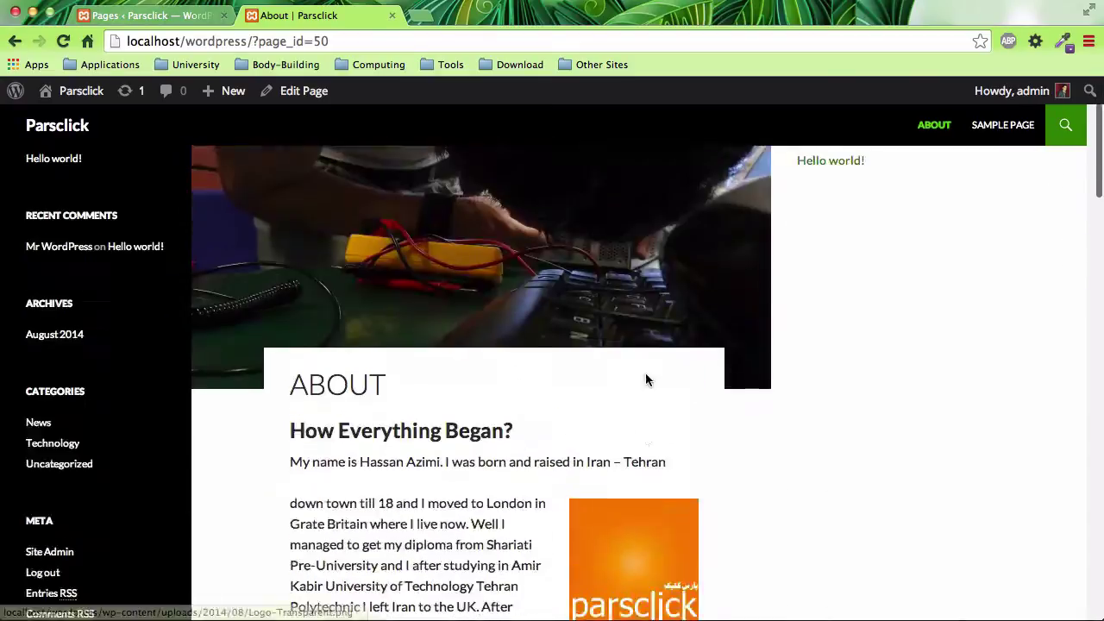
scroll(647, 380, "up", 3)
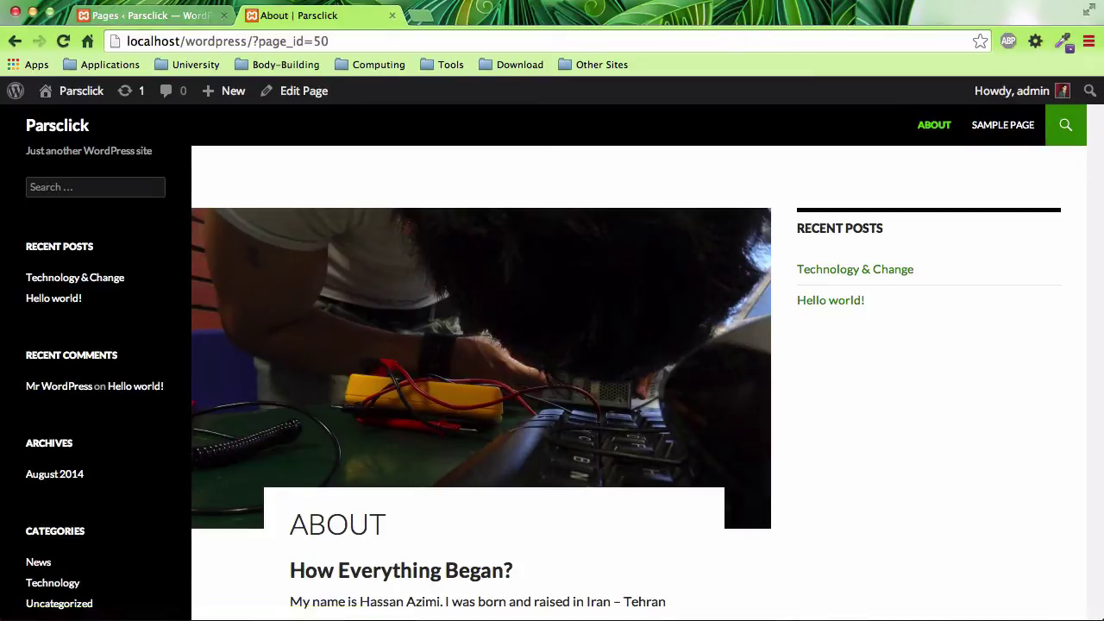
Switch the About page to the Full Width Page template and update it
left_click(150, 16)
mouse_move(232, 366)
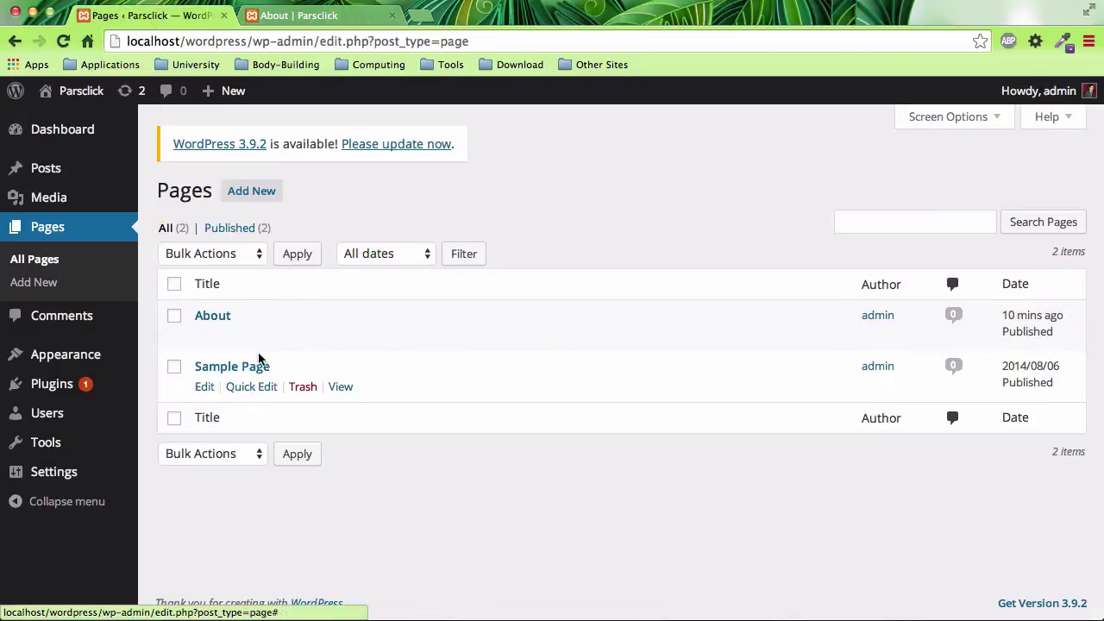
left_click(214, 316)
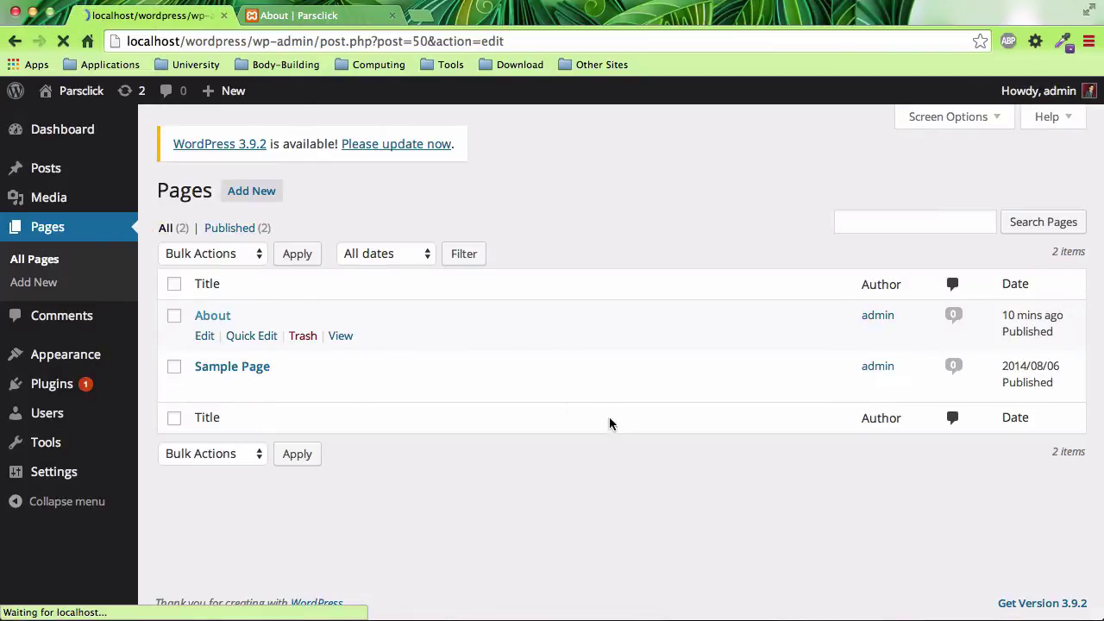
scroll(902, 457, "down", 4)
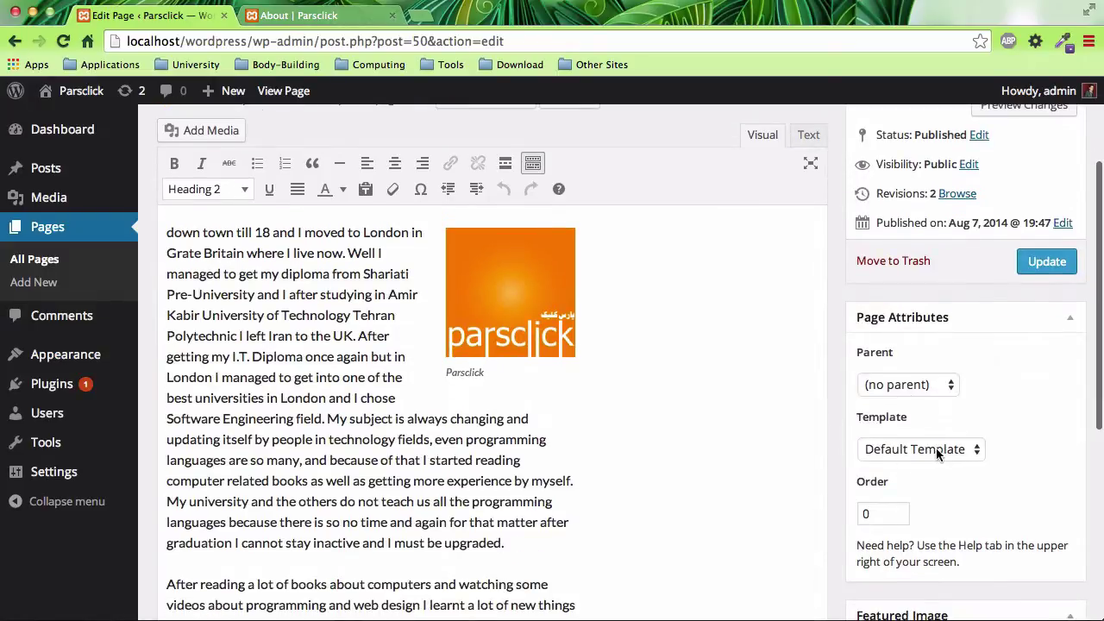
left_click(915, 448)
left_click(910, 482)
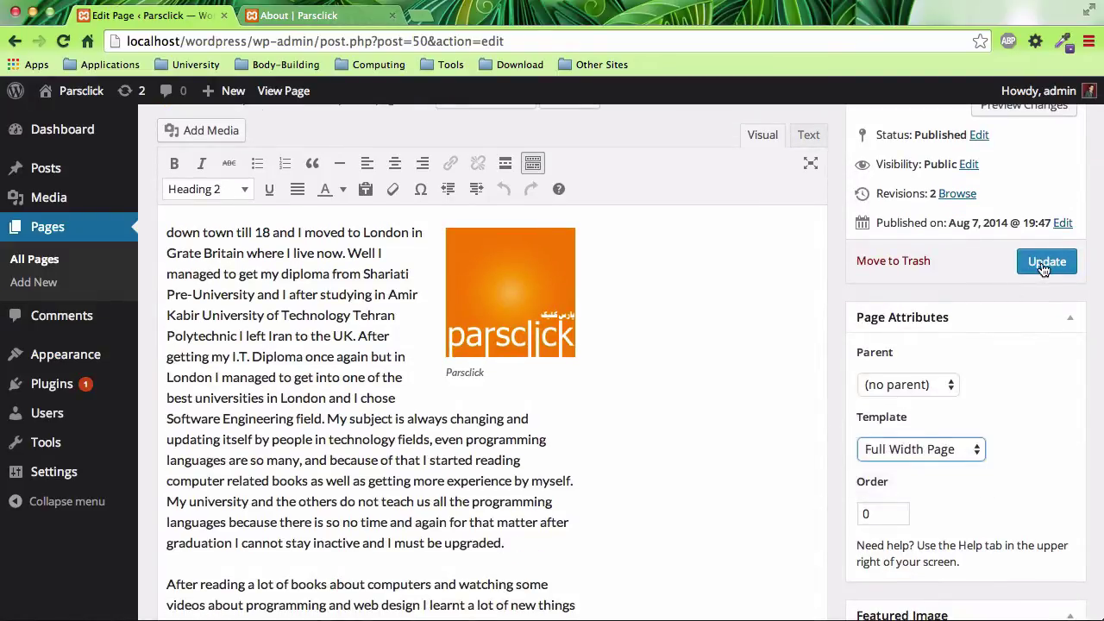
left_click(1045, 263)
left_click(330, 15)
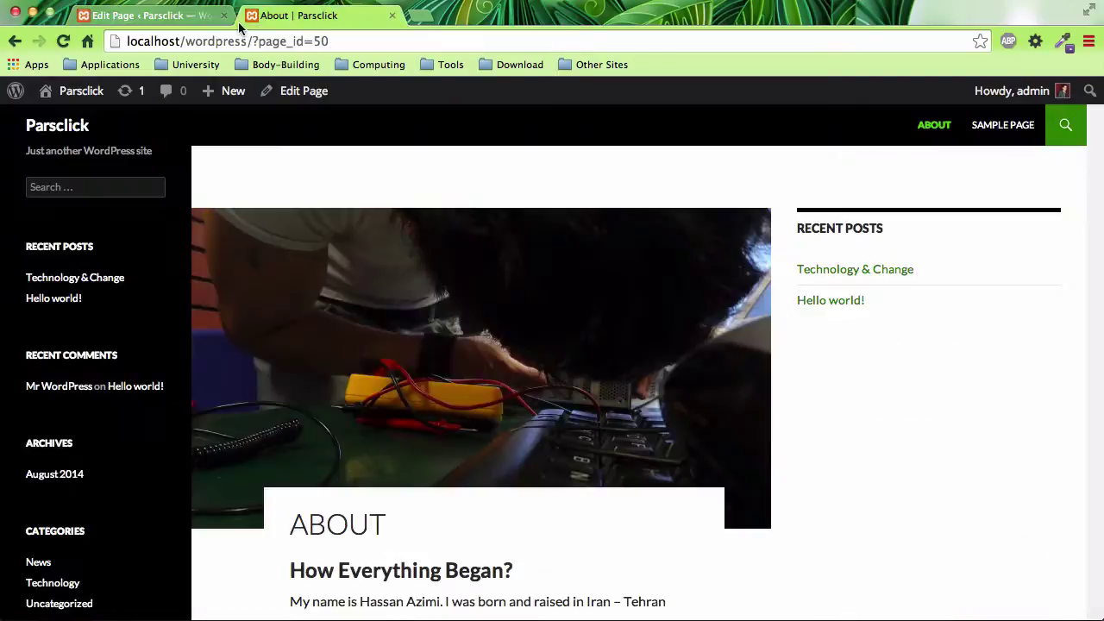
Reload the live About page and scroll through its full-width layout
left_click(63, 42)
scroll(654, 331, "down", 3)
scroll(653, 331, "down", 4)
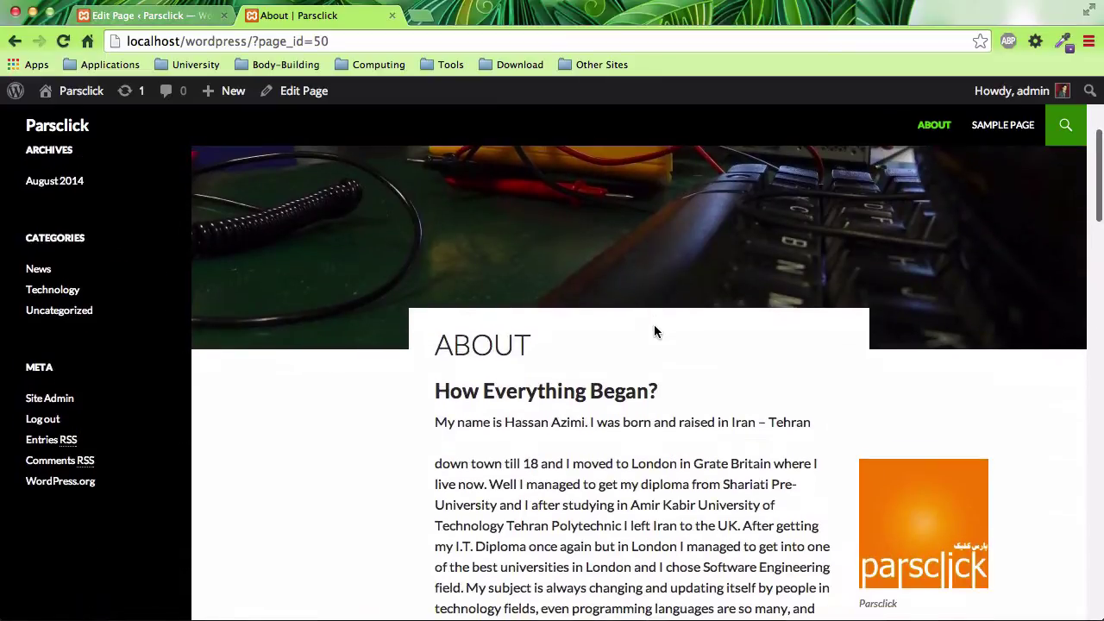
scroll(654, 332, "down", 8)
scroll(654, 331, "up", 4)
scroll(653, 324, "up", 10)
scroll(747, 313, "up", 1)
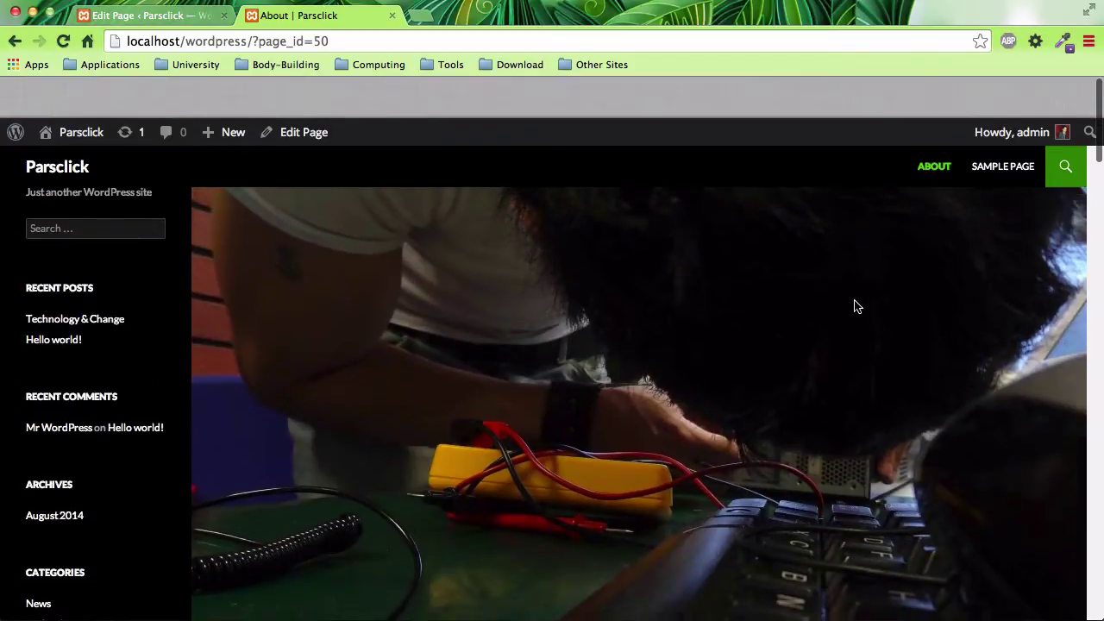
Visit the Sample Page and home page, then return to the About page
left_click(1005, 129)
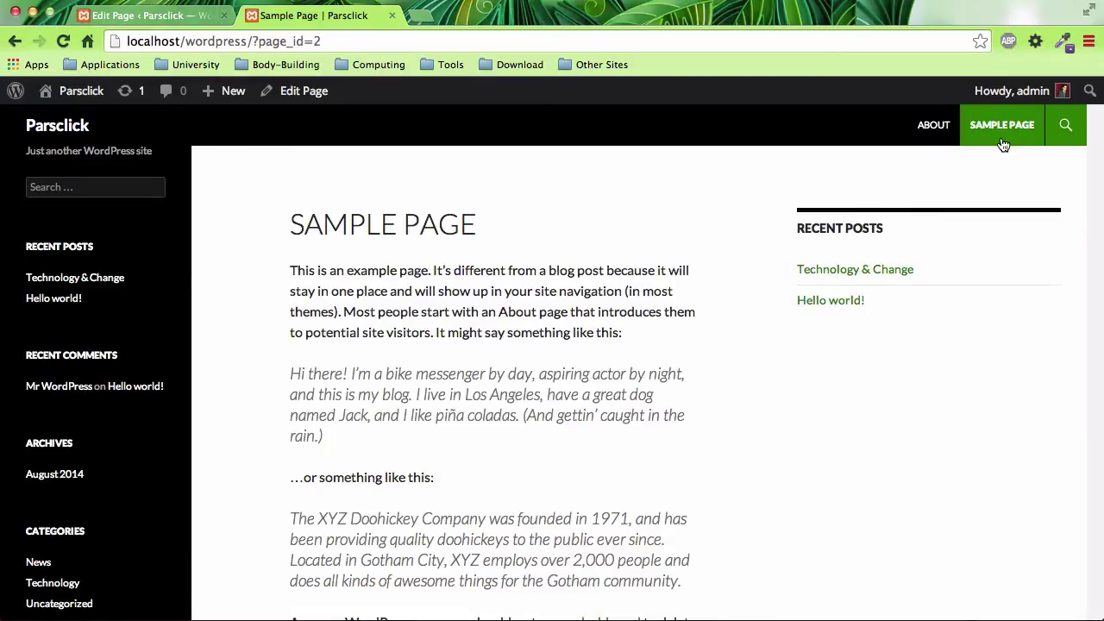
left_click(60, 129)
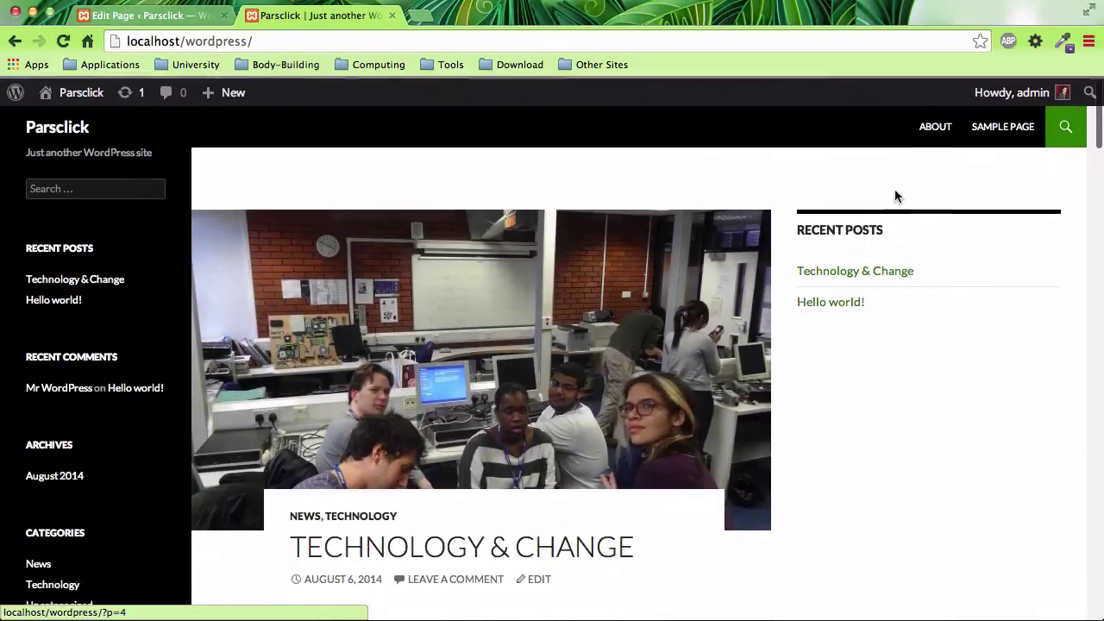
left_click(932, 124)
scroll(742, 306, "down", 10)
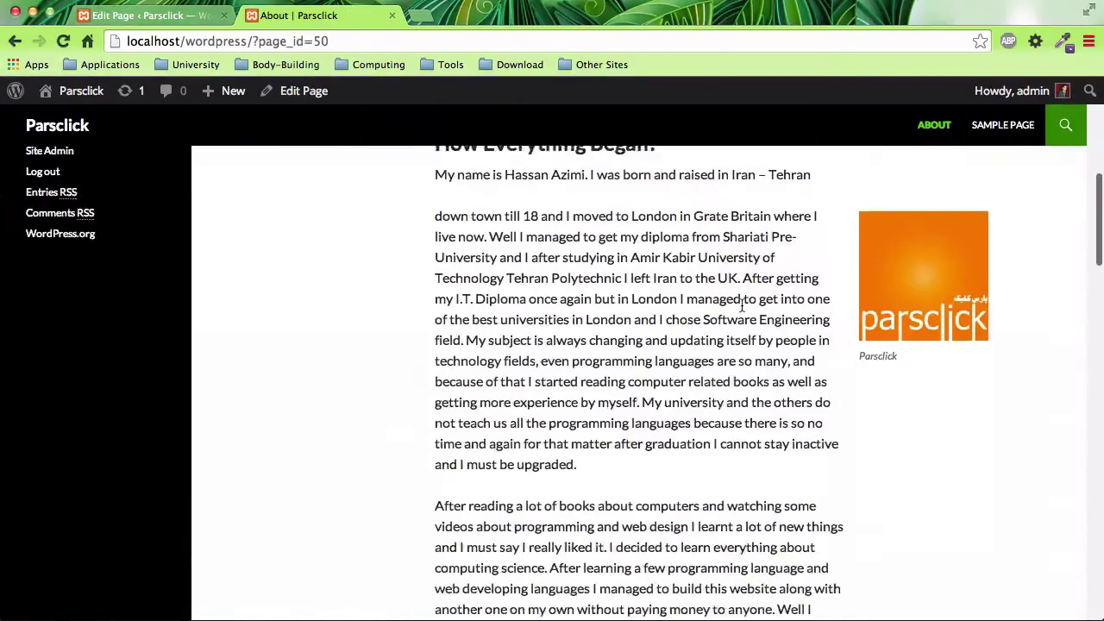
scroll(741, 303, "down", 5)
scroll(741, 303, "up", 15)
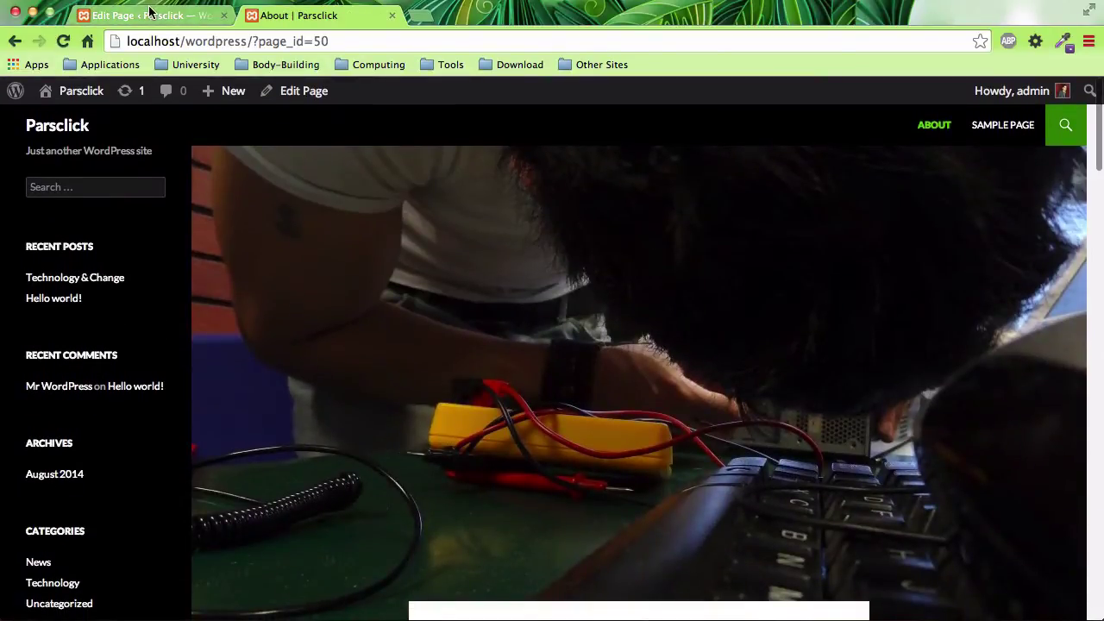
From All Pages, add a new page and title it 'Contributors'
left_click(153, 19)
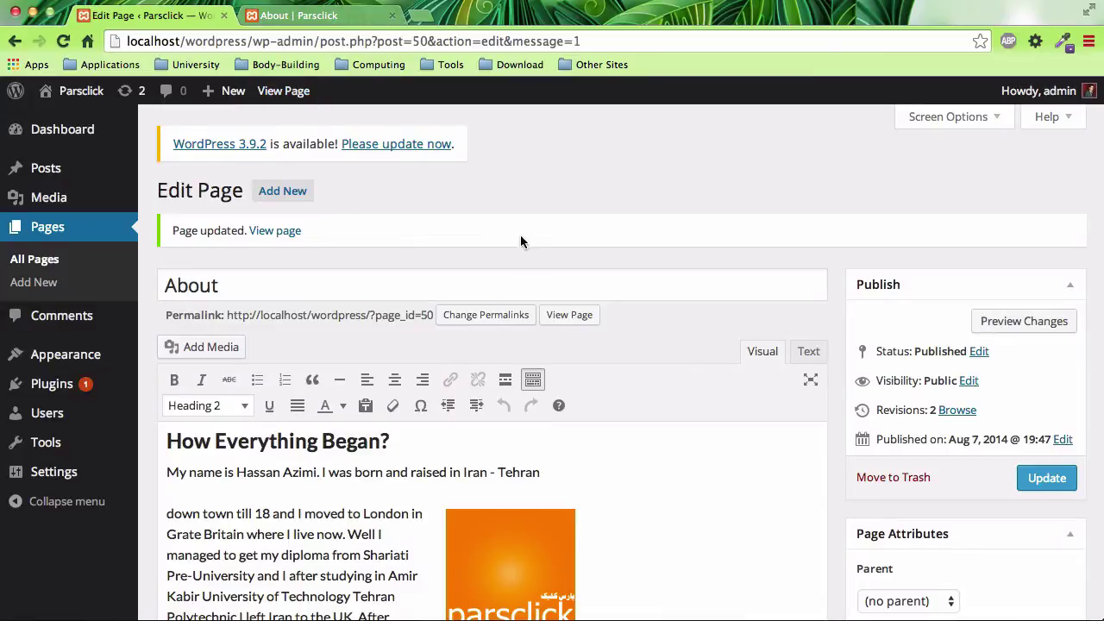
mouse_move(81, 90)
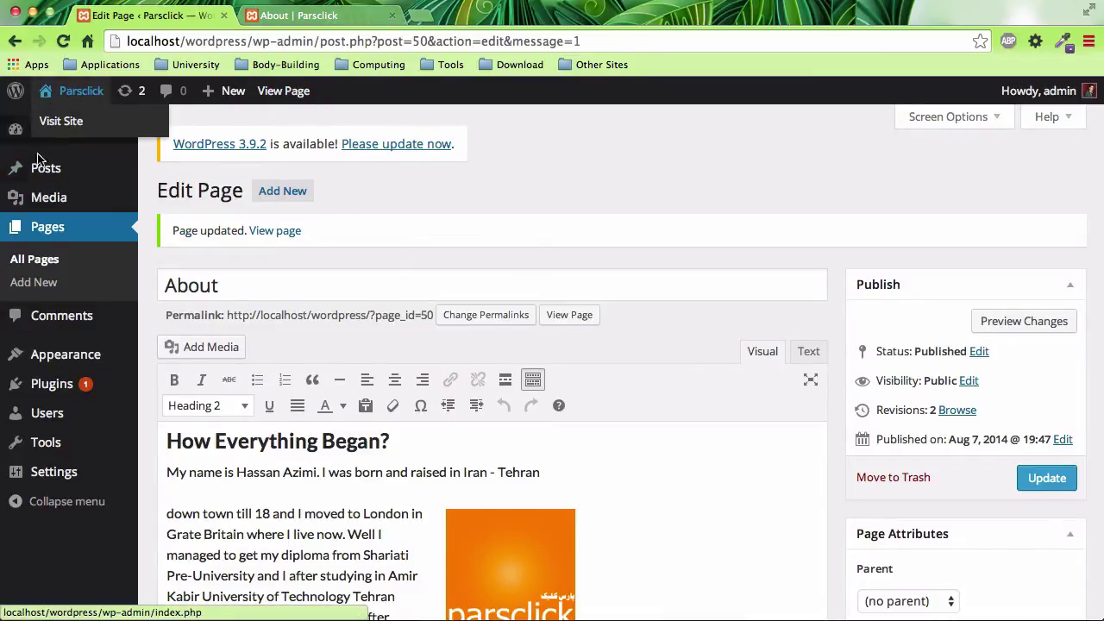
left_click(43, 229)
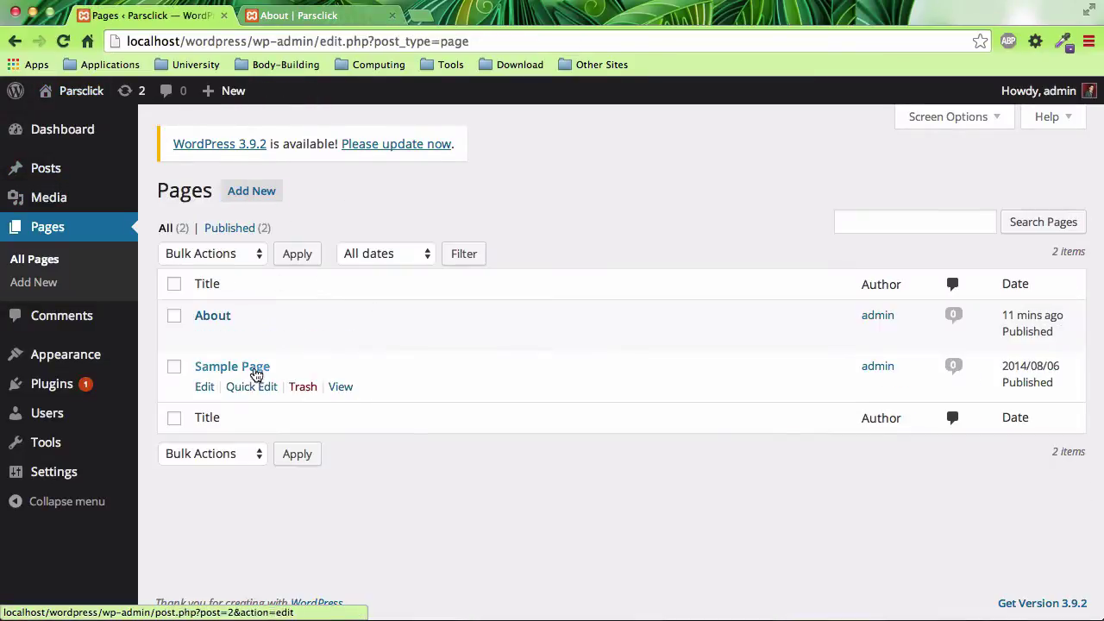
left_click(251, 191)
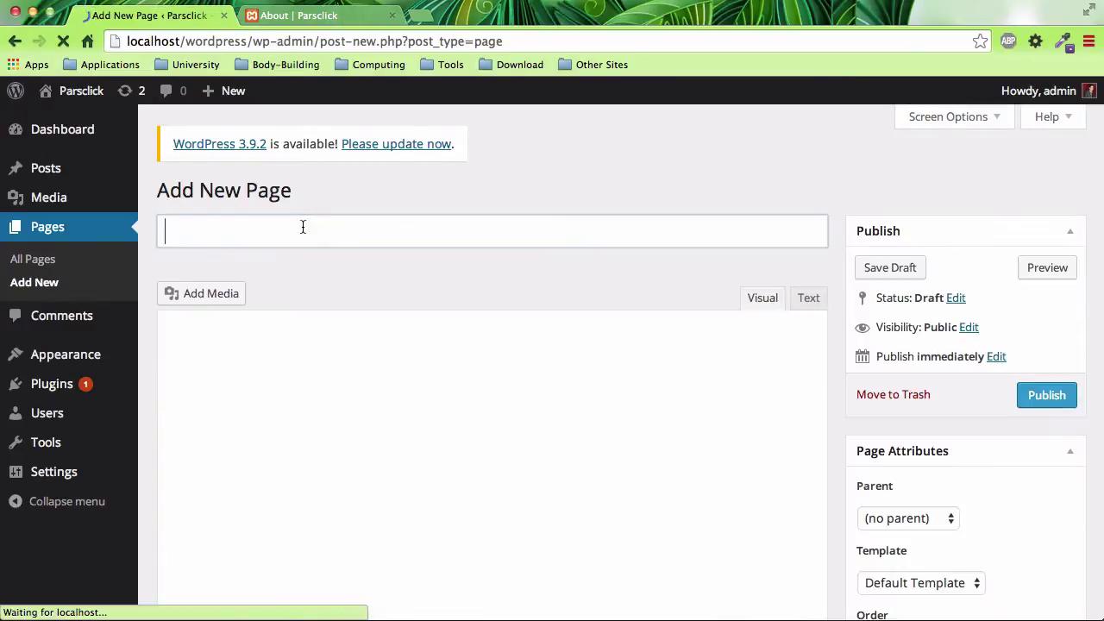
left_click(291, 233)
type("Cont")
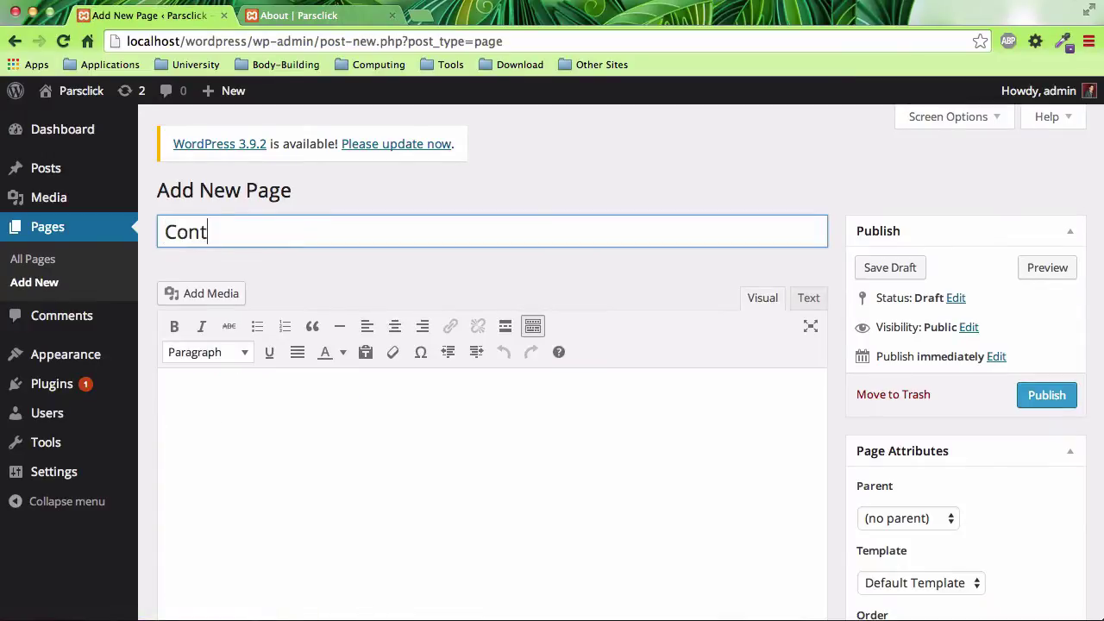
type("ributors")
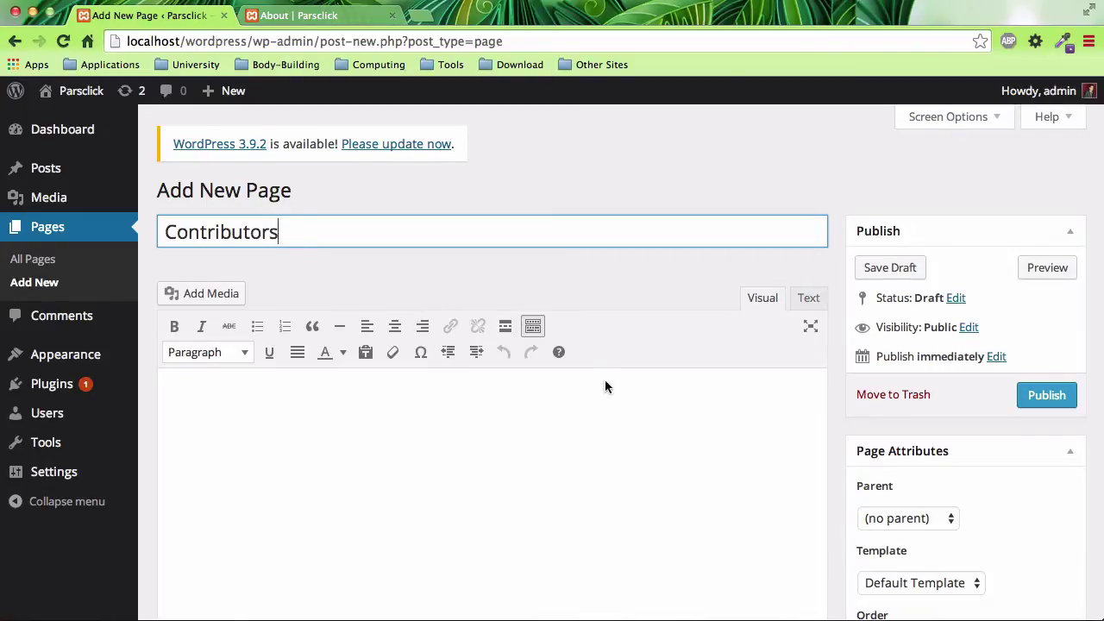
scroll(707, 342, "down", 2)
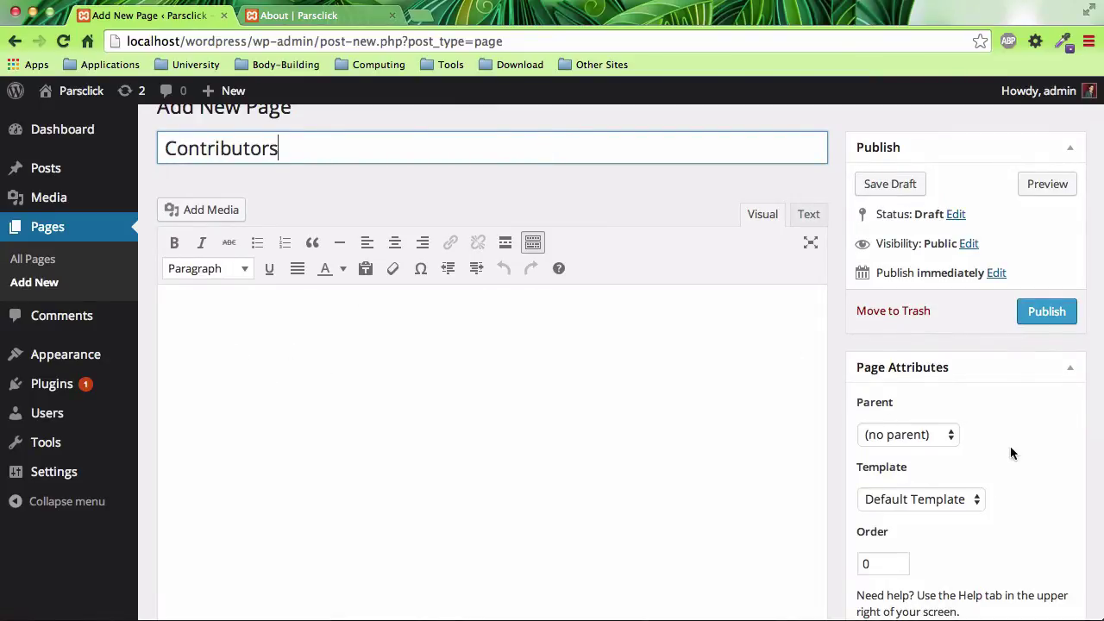
Choose the Contributor Page template in Page Attributes and publish the Contributors page
left_click(955, 497)
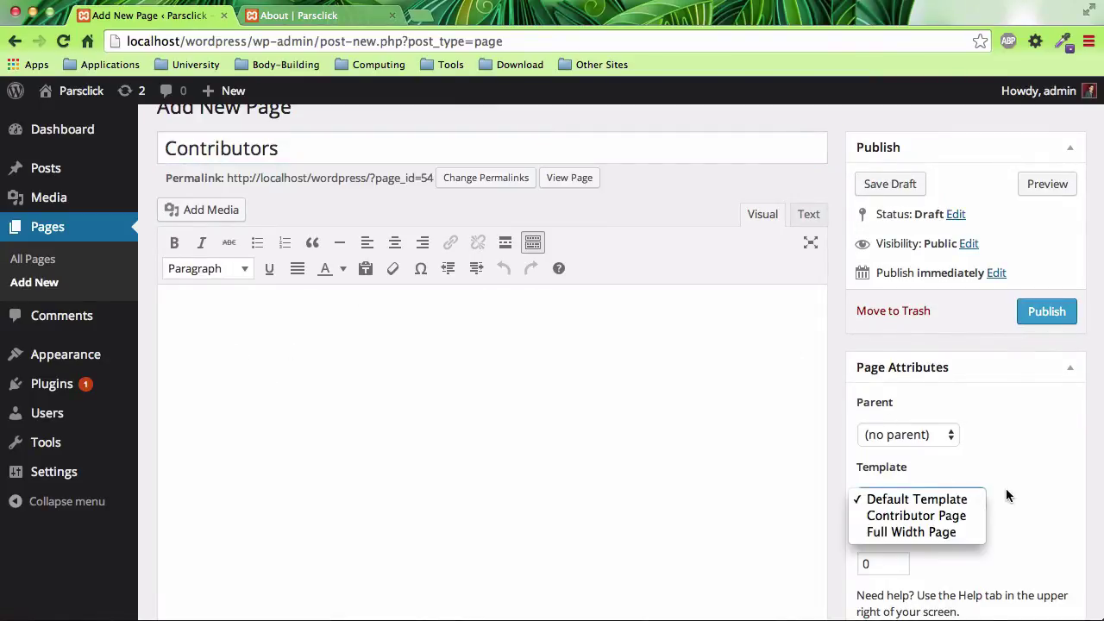
left_click(923, 515)
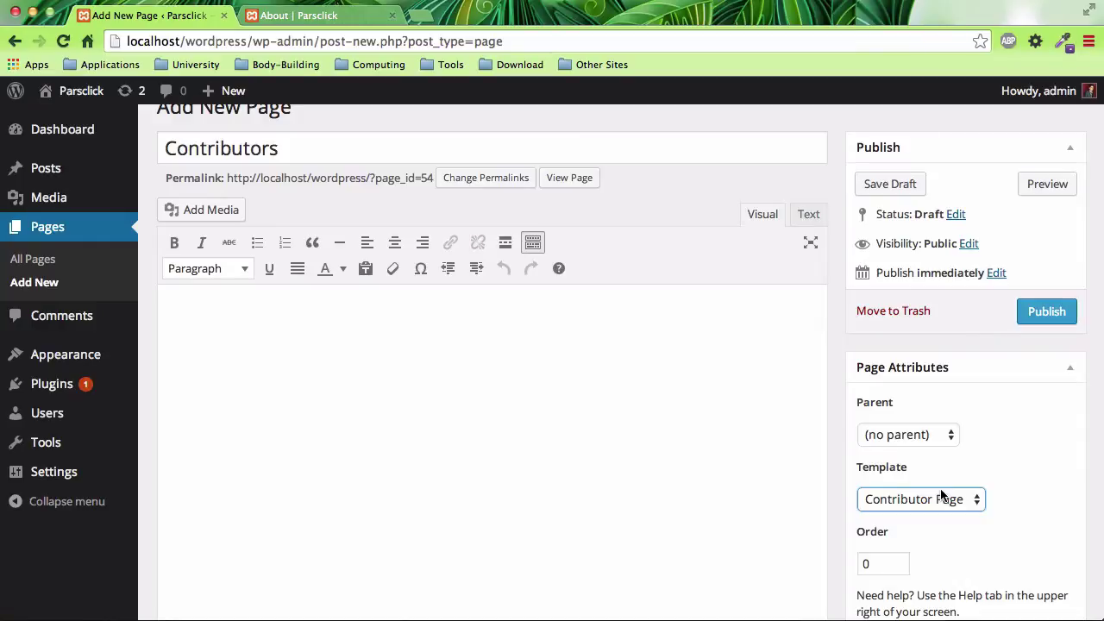
left_click(938, 496)
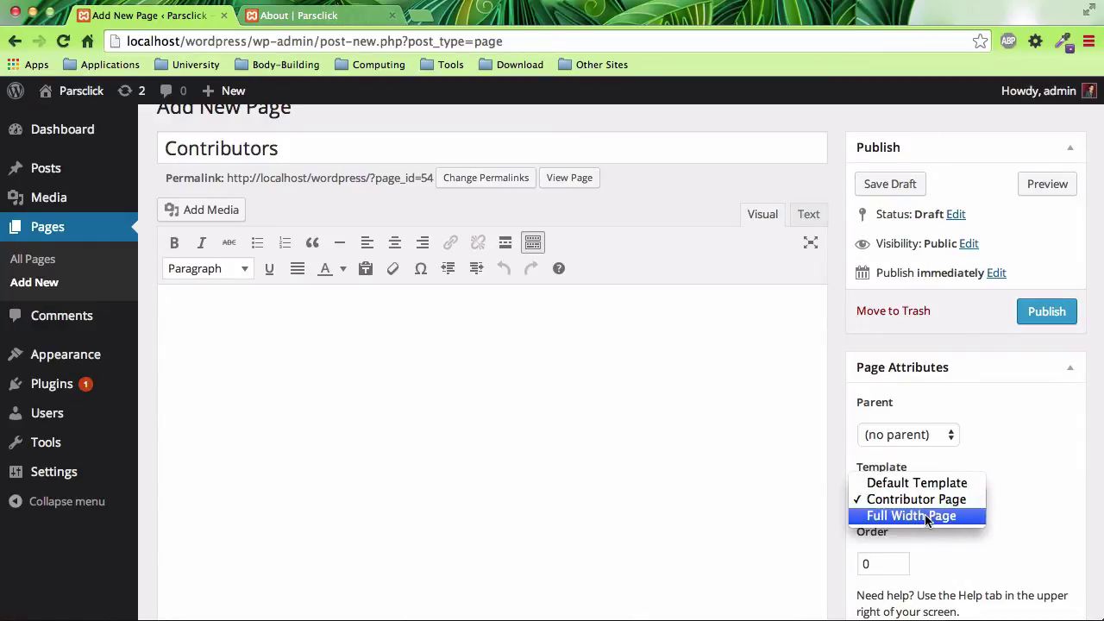
left_click(988, 456)
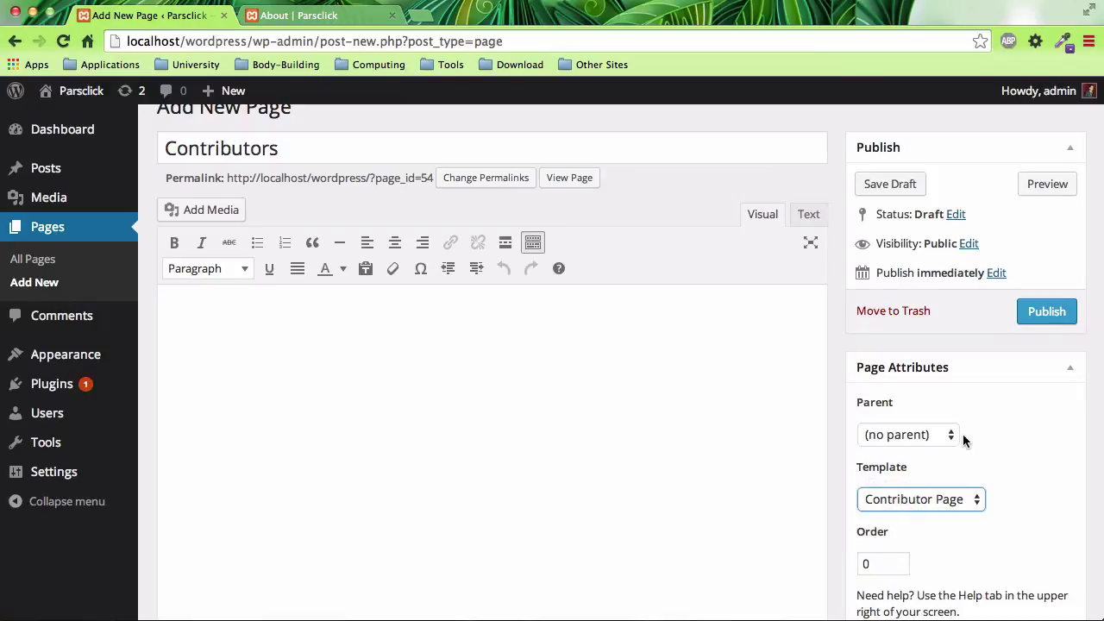
scroll(990, 527, "down", 1)
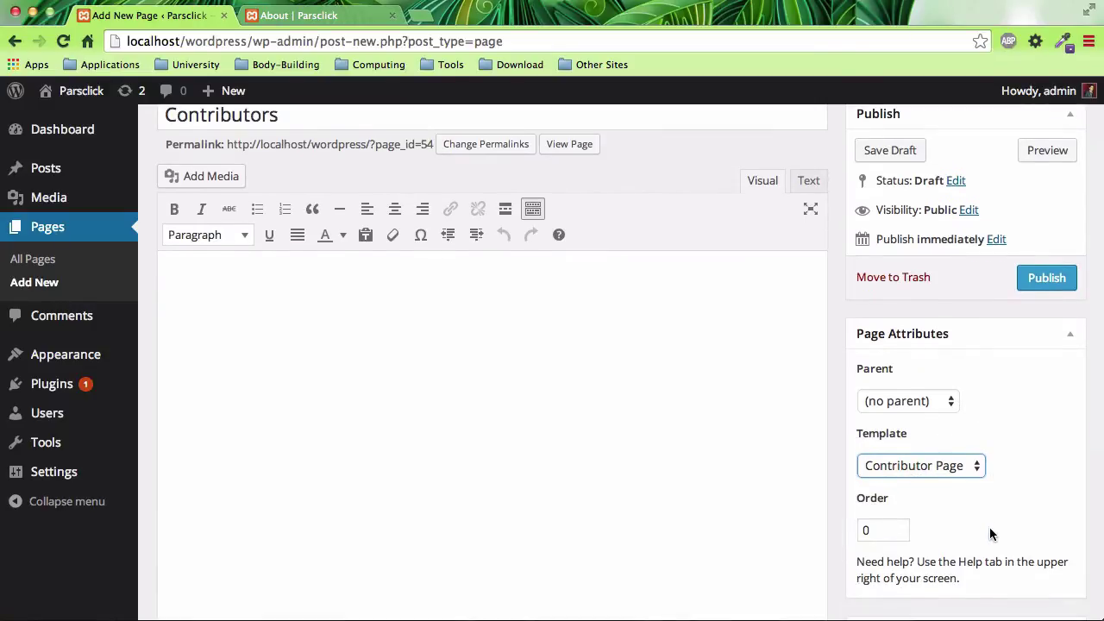
scroll(989, 527, "up", 1)
left_click(1050, 323)
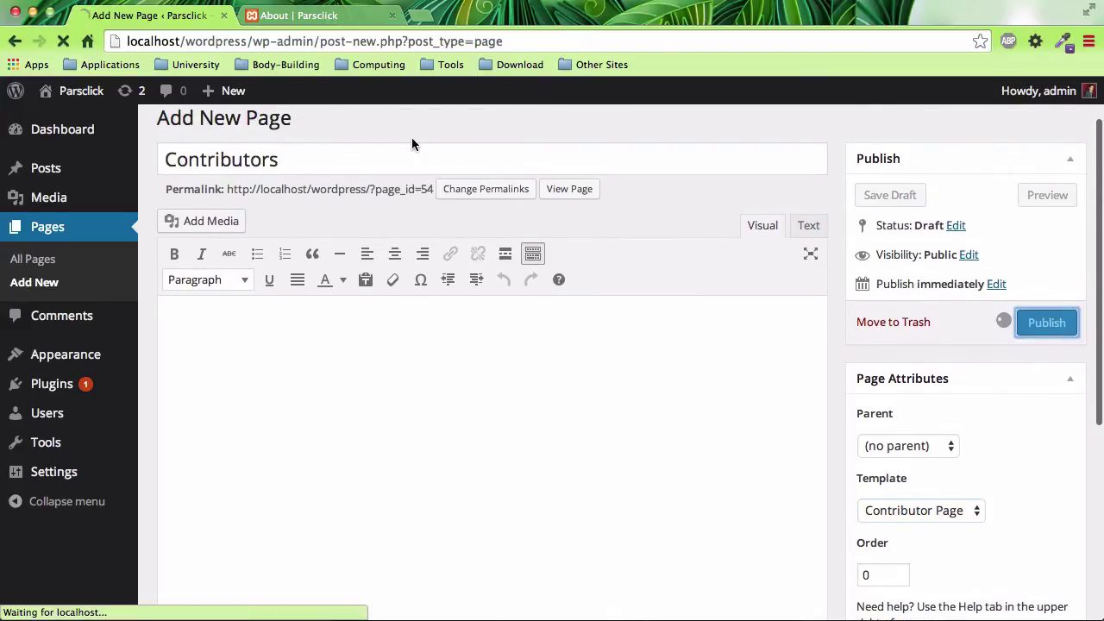
Reload the live site and open CONTRIBUTORS from the top navigation
left_click(298, 15)
left_click(63, 41)
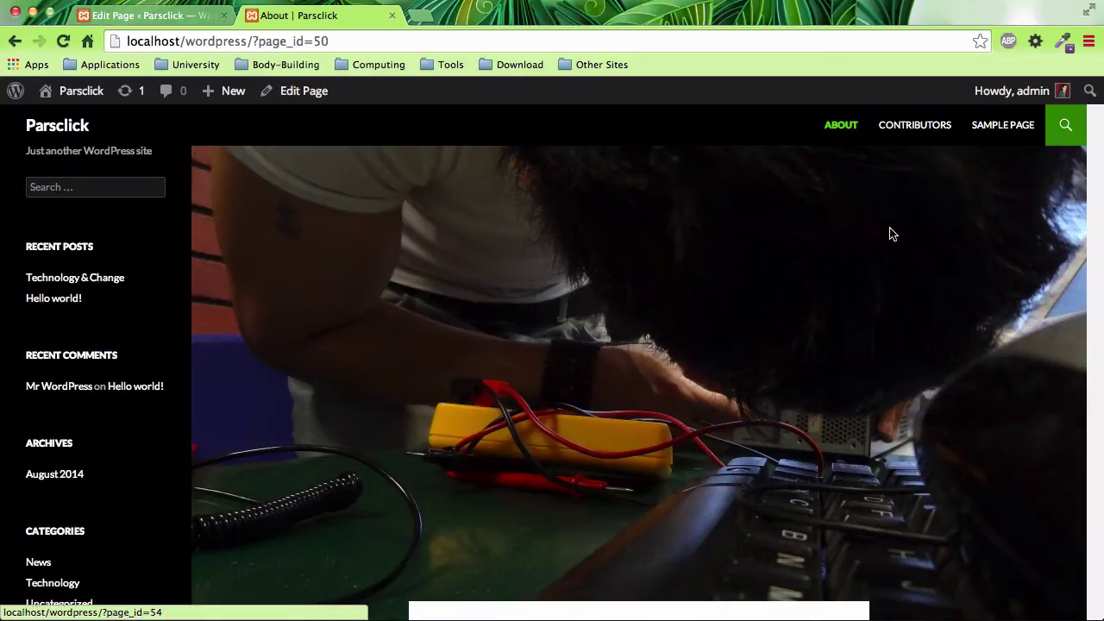
left_click(908, 138)
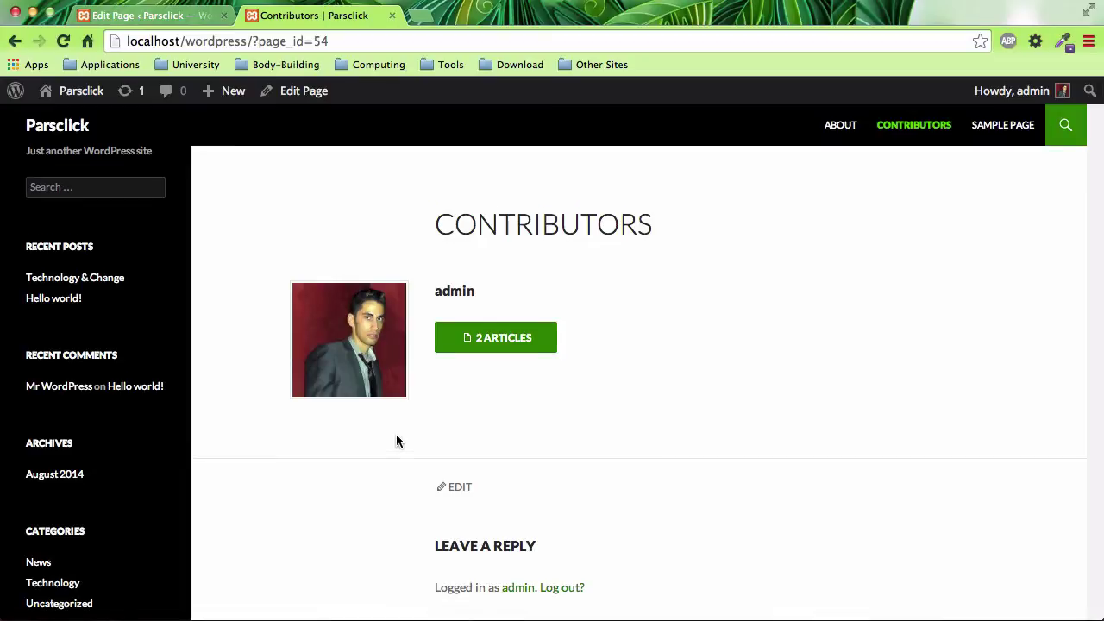
scroll(396, 440, "down", 3)
scroll(396, 441, "up", 2)
Look up the heading word CONTRIBUTORS in the dictionary, then return to the editor
double_click(586, 191)
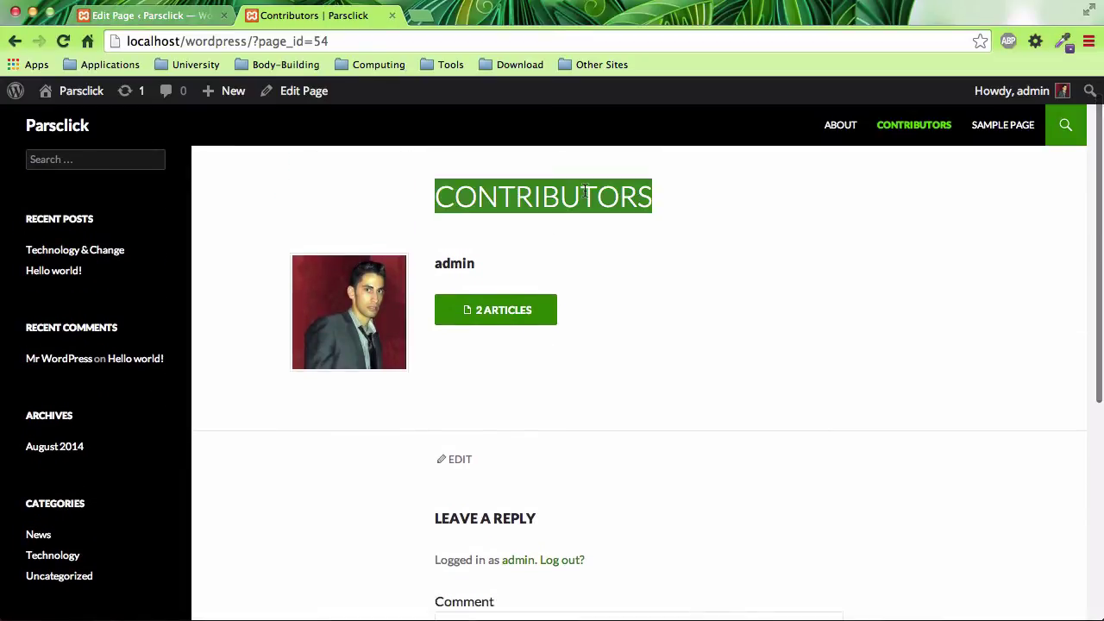
key("ctrl+super+d")
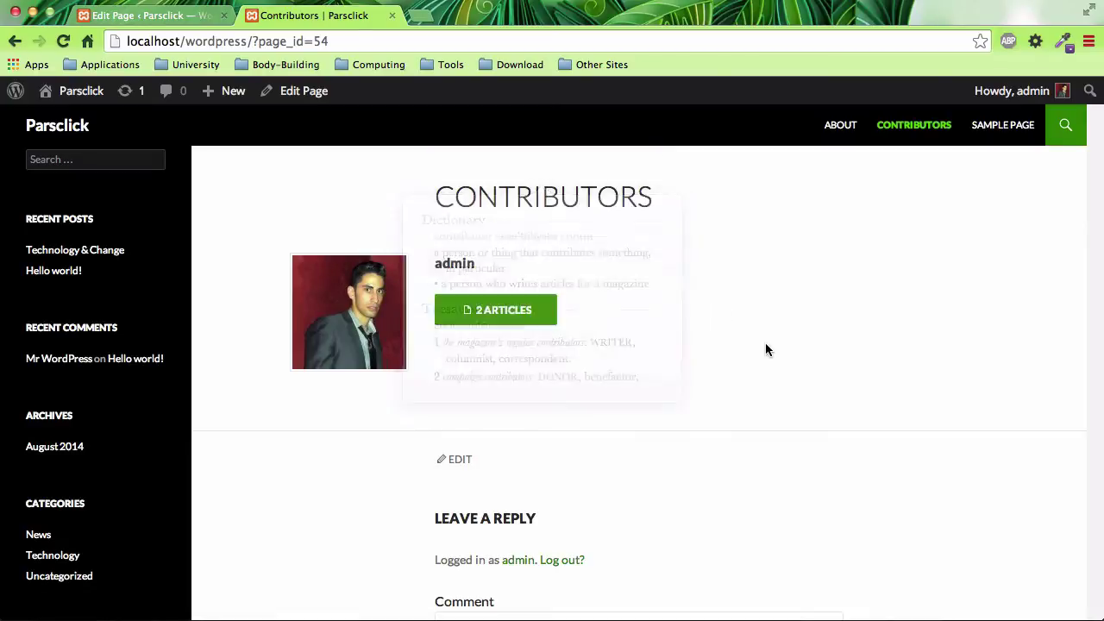
scroll(765, 349, "down", 5)
scroll(765, 350, "up", 2)
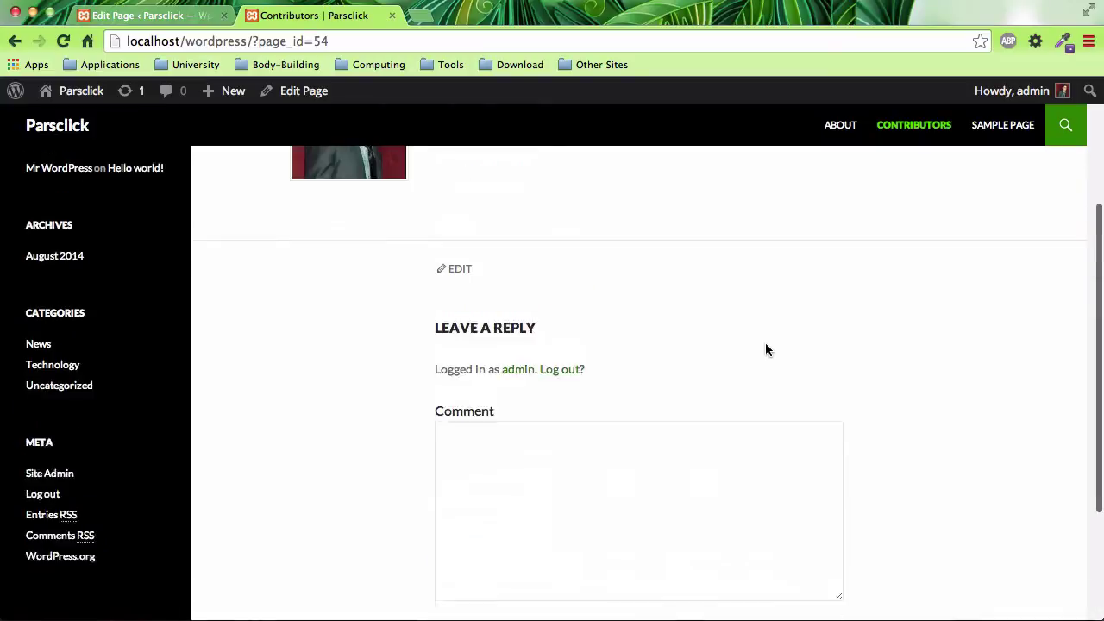
left_click(147, 15)
Update the Contributors page with its 'Test' and 'Sample text' body and reload the live page
scroll(320, 456, "down", 3)
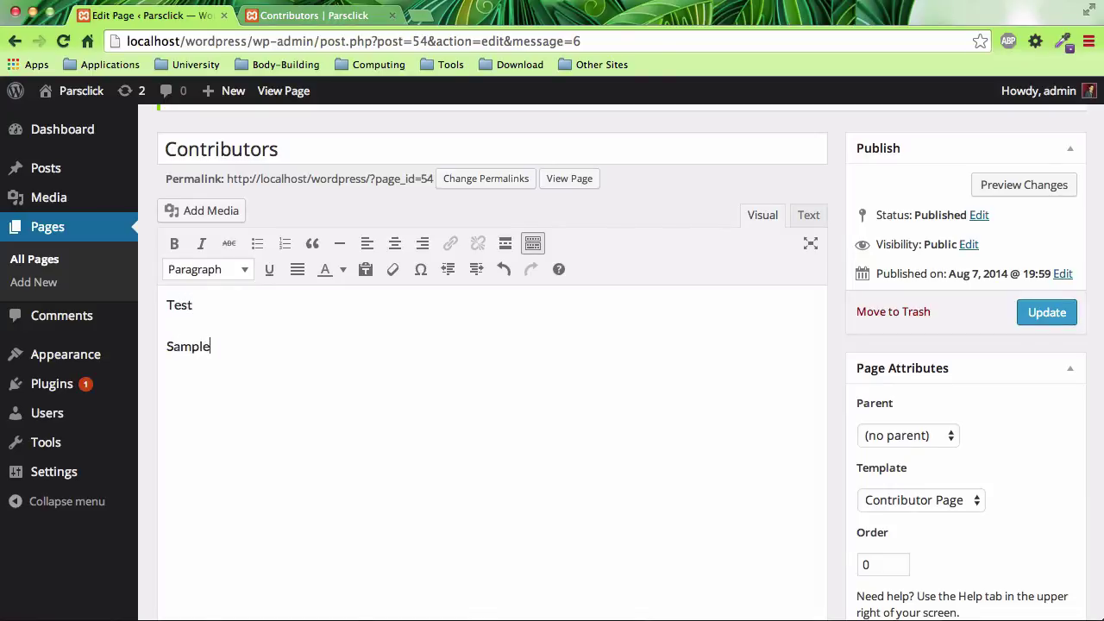
left_click(1047, 314)
left_click(316, 15)
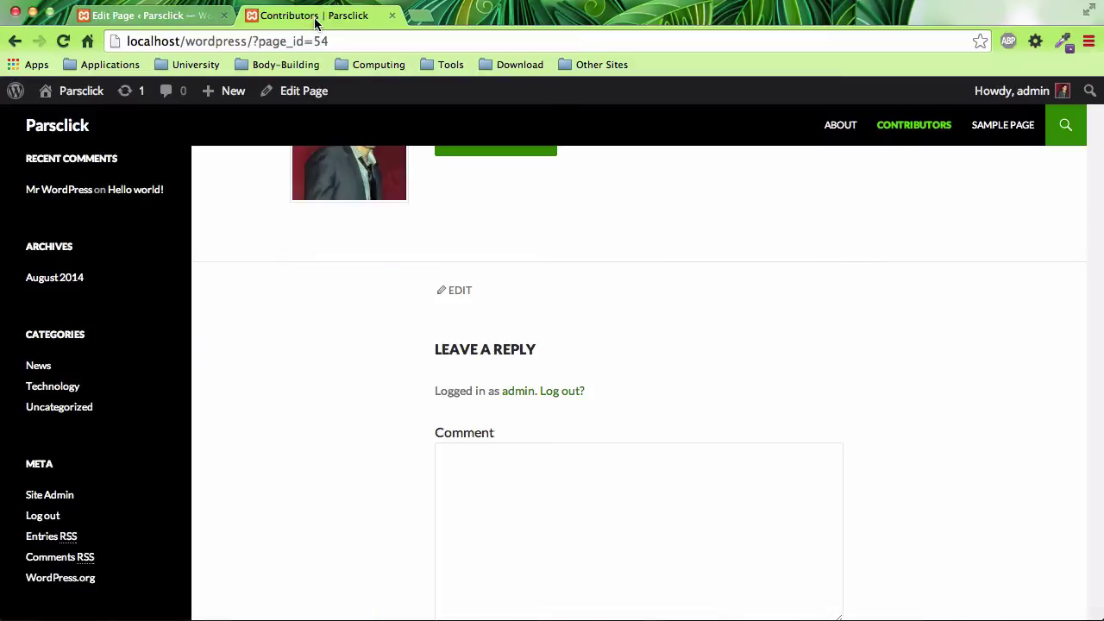
left_click(63, 41)
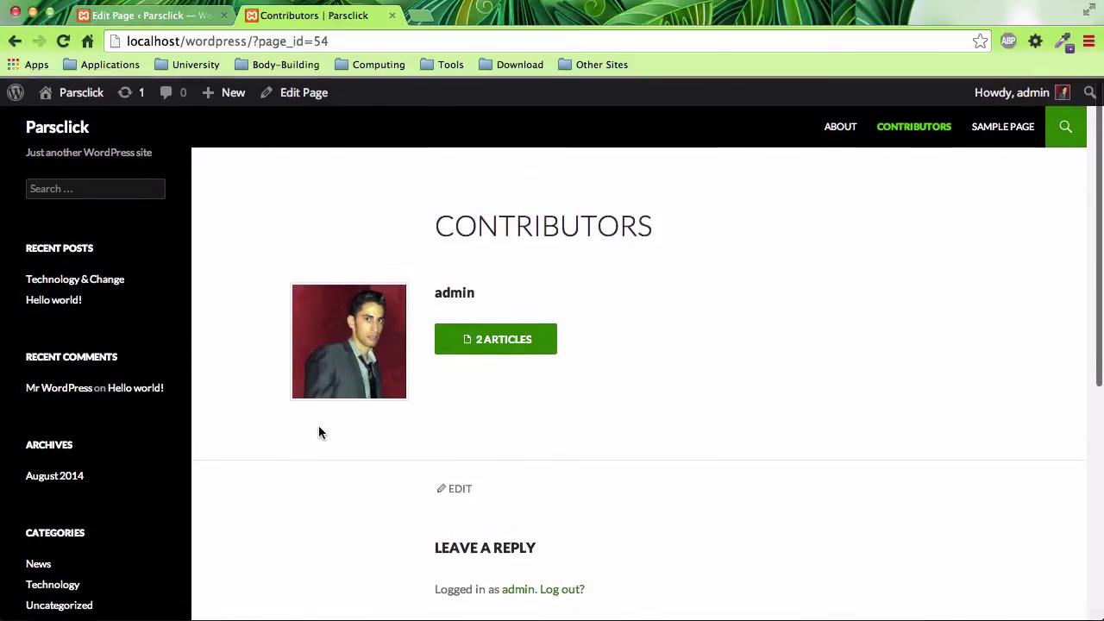
left_click(194, 15)
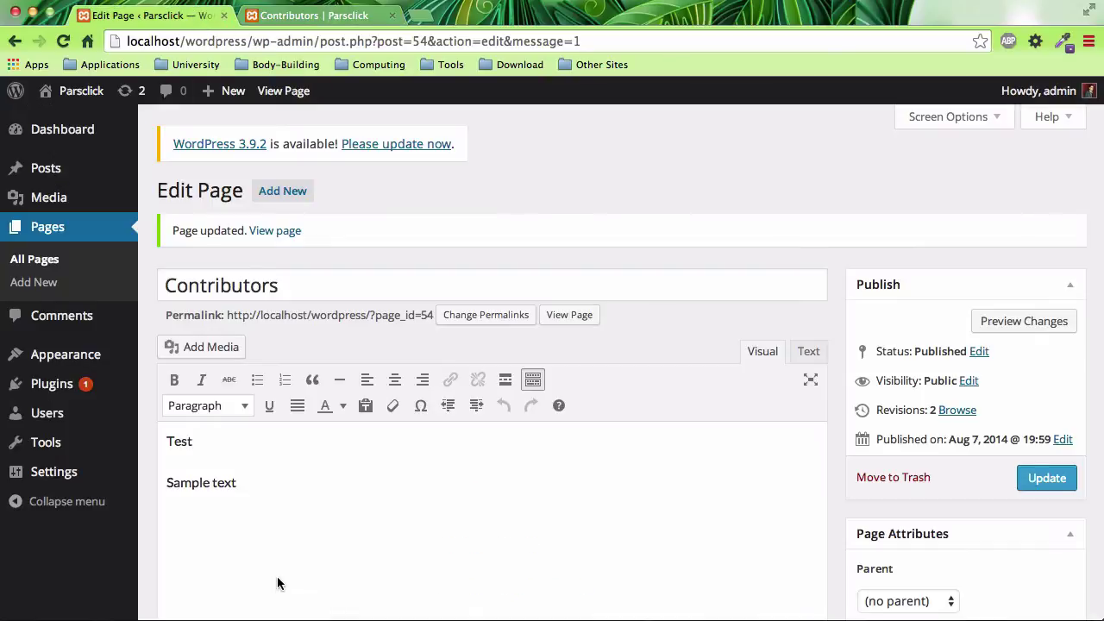
Delete all Contributors body text, update the page, and scroll the live version
left_click_drag(266, 527, 128, 425)
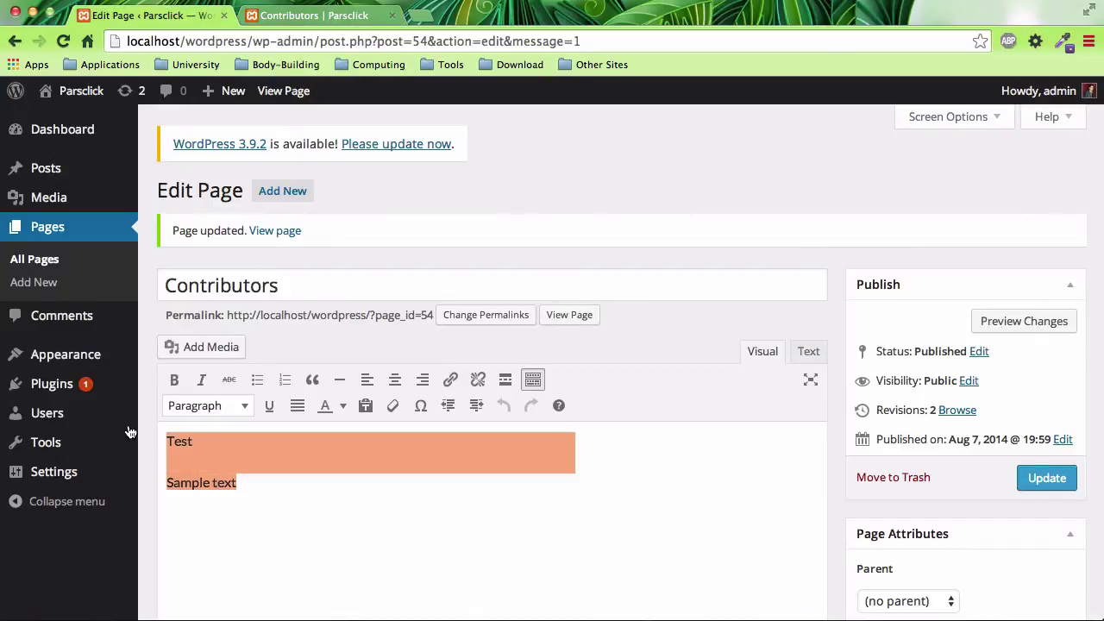
key("BackSpace")
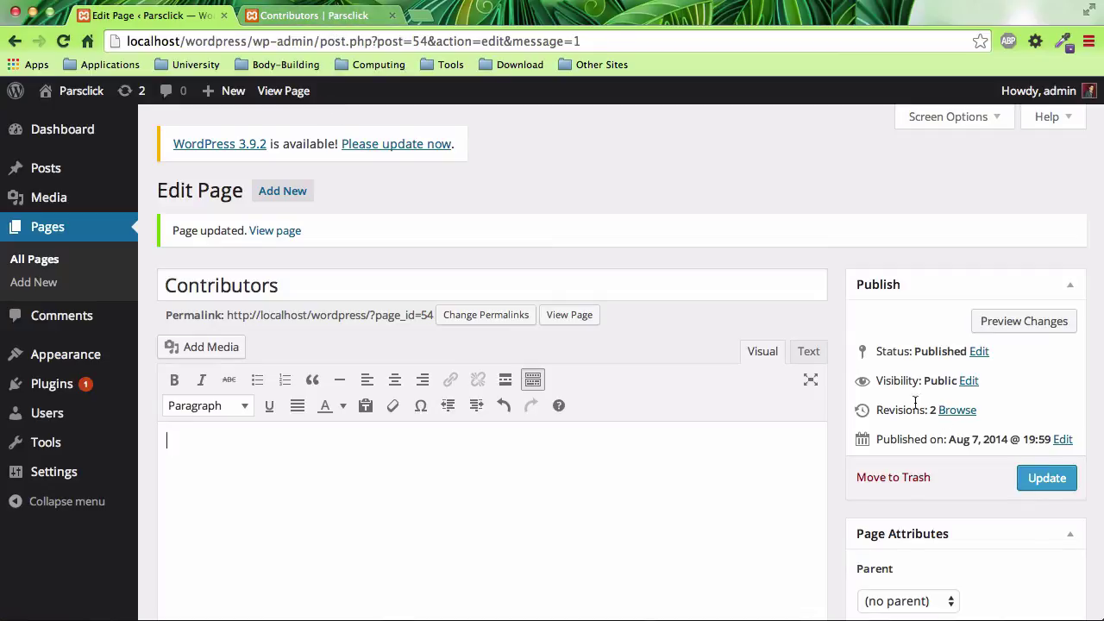
left_click(1046, 477)
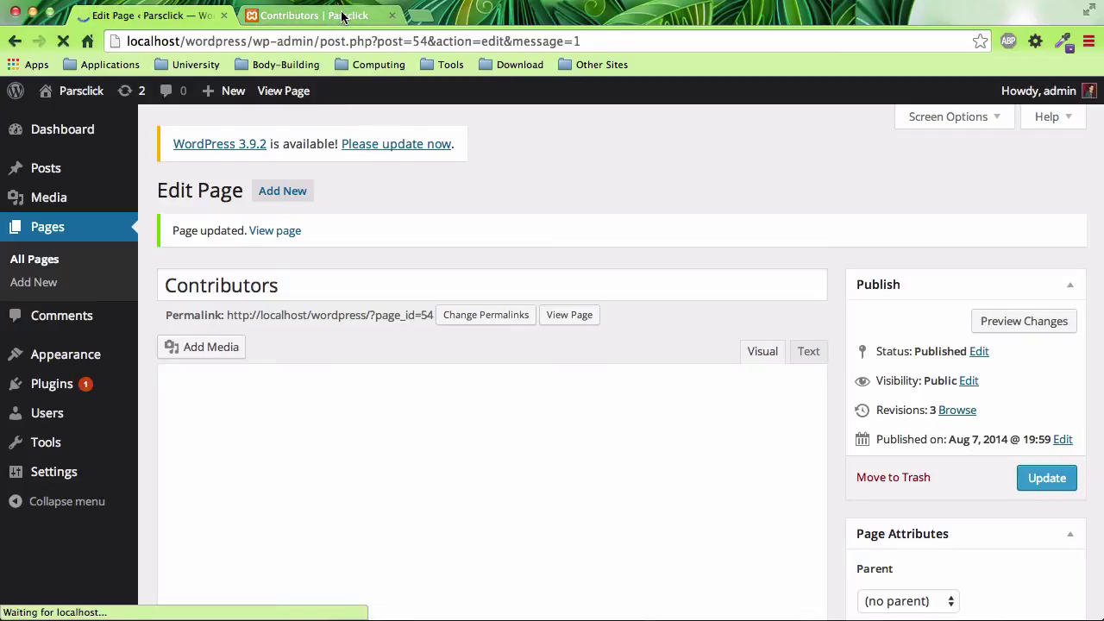
left_click(313, 16)
scroll(555, 455, "down", 2)
scroll(556, 455, "down", 2)
scroll(557, 453, "up", 3)
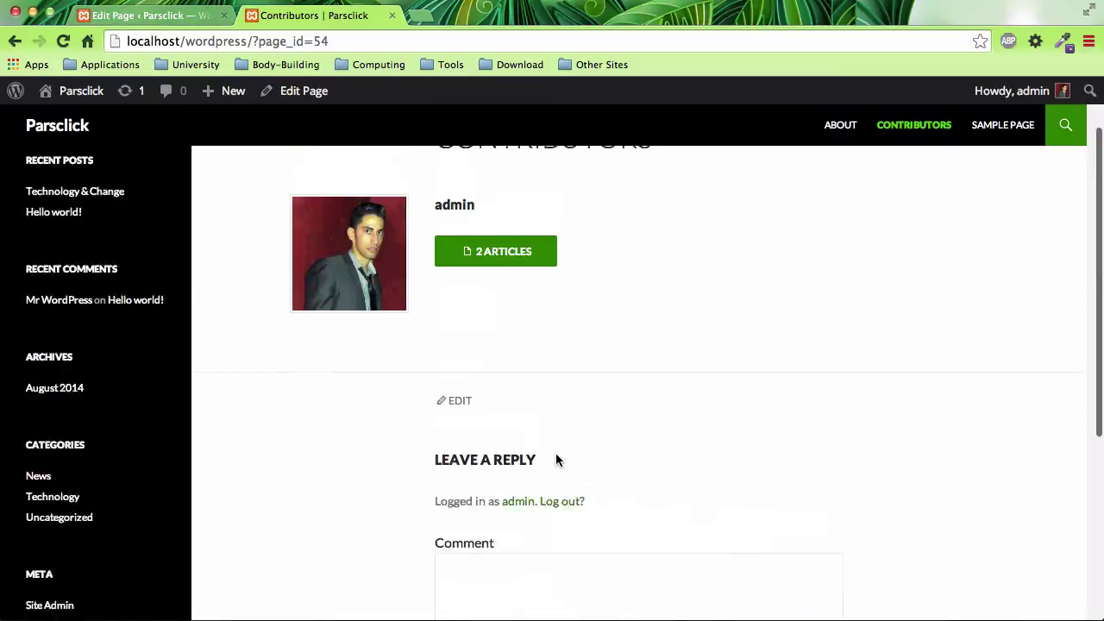
scroll(555, 453, "up", 2)
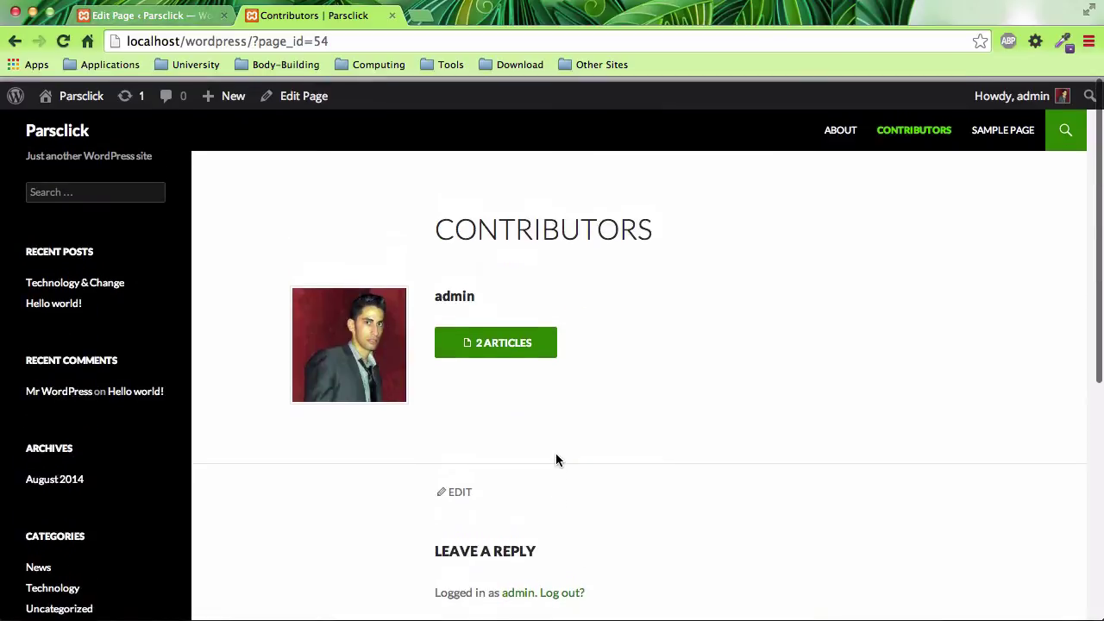
Return to the Contributors page editor and show the Page Attributes template list
left_click(138, 16)
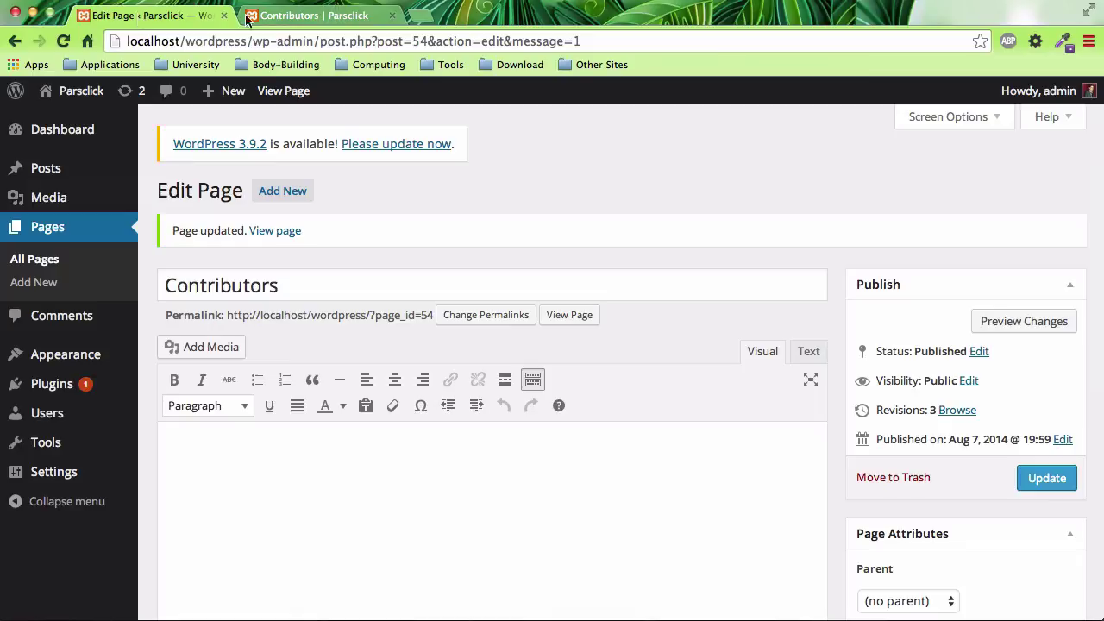
scroll(830, 365, "down", 2)
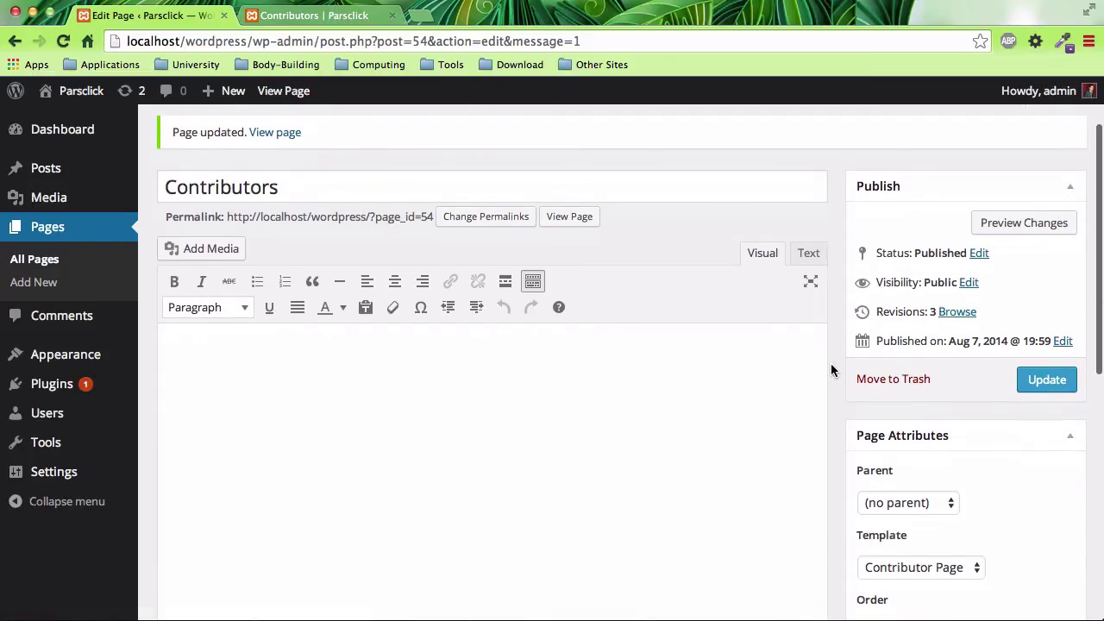
scroll(831, 370, "down", 1)
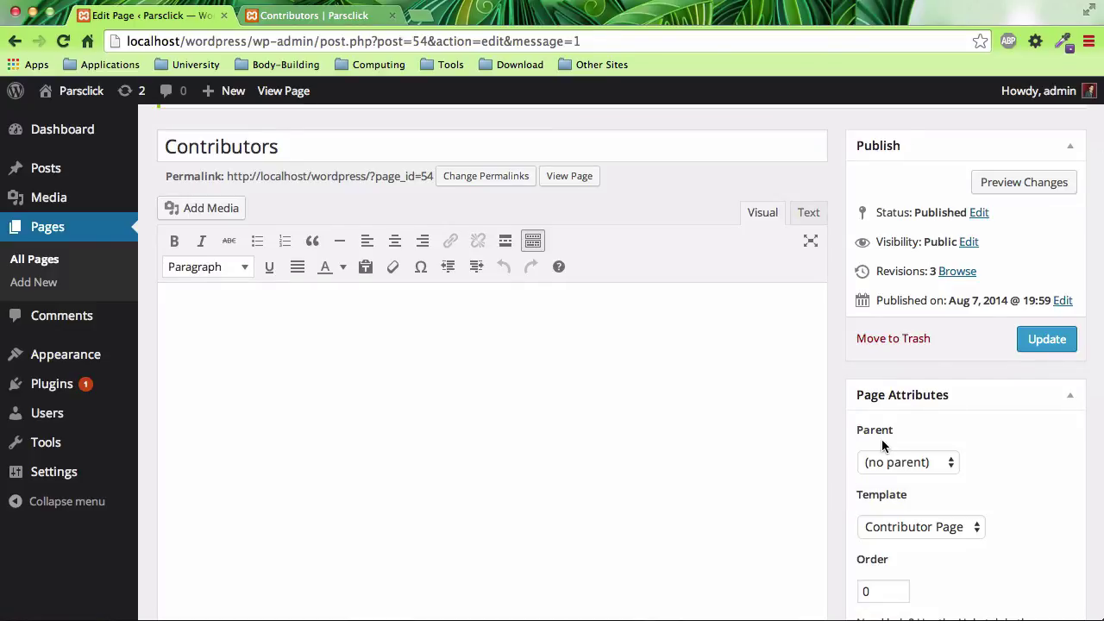
left_click(955, 524)
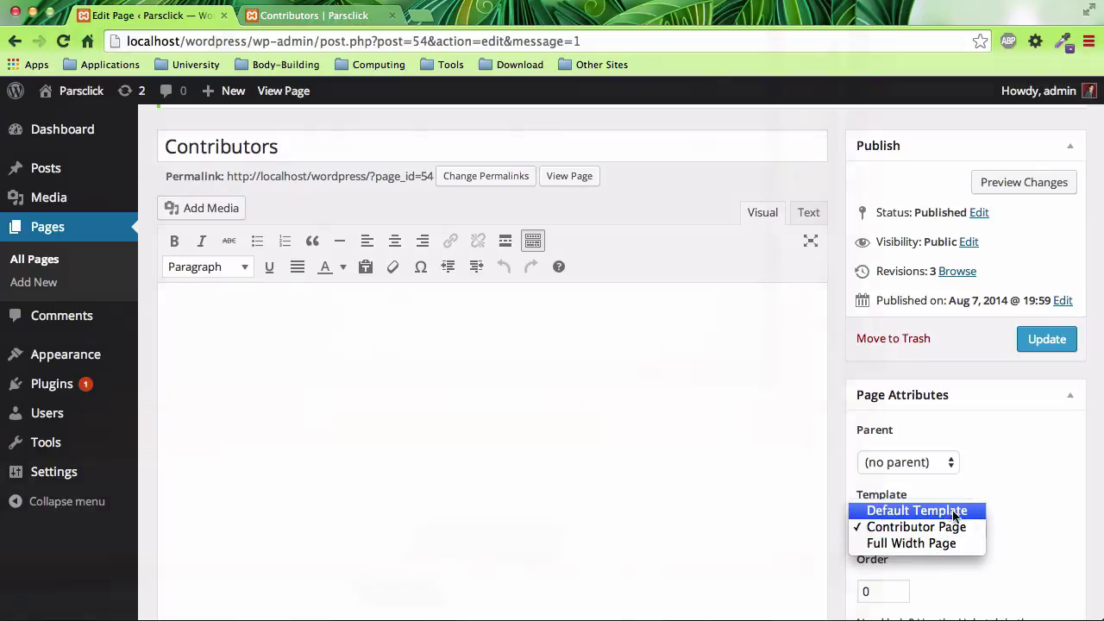